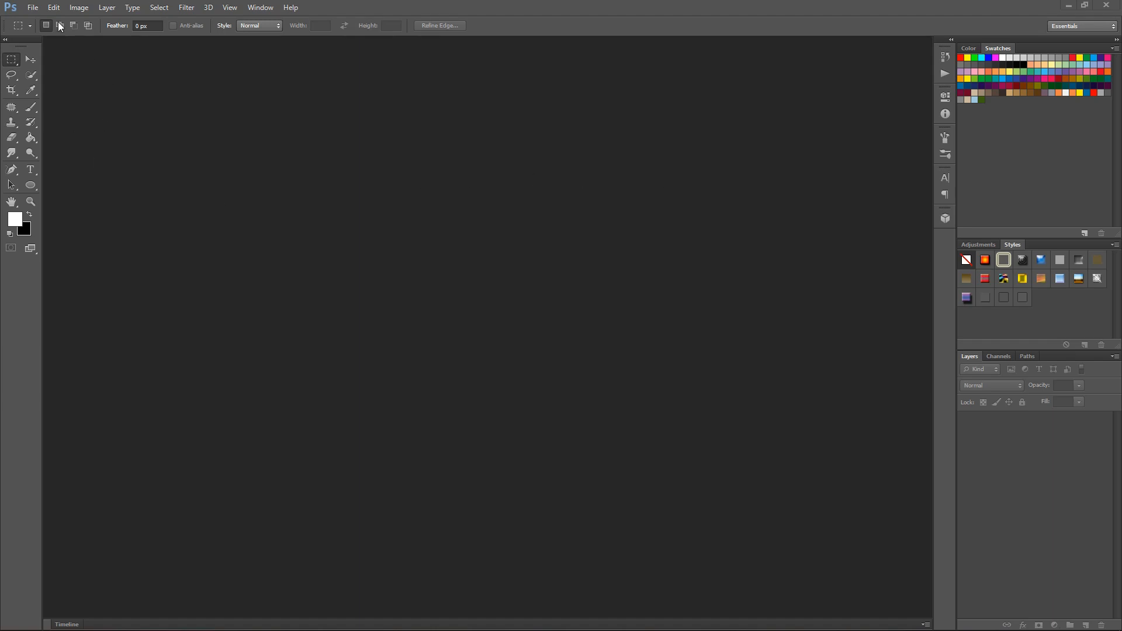
Open the recent image cuteCatRoad.jpg
{"action": "left_click", "coordinate": [34, 8]}
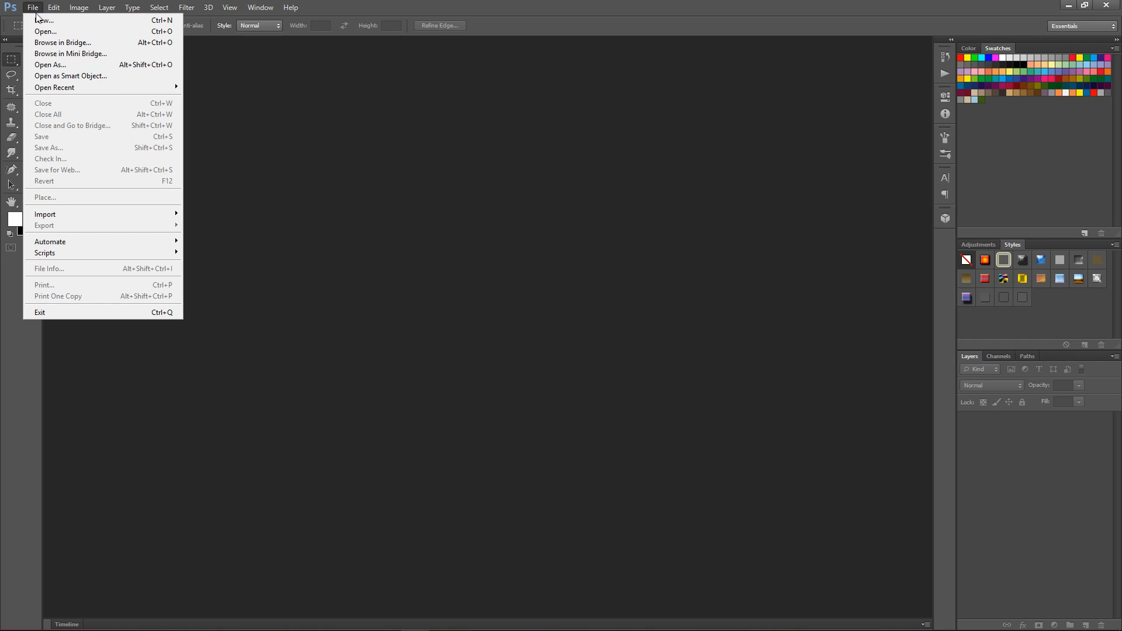
{"action": "mouse_move", "coordinate": [75, 87]}
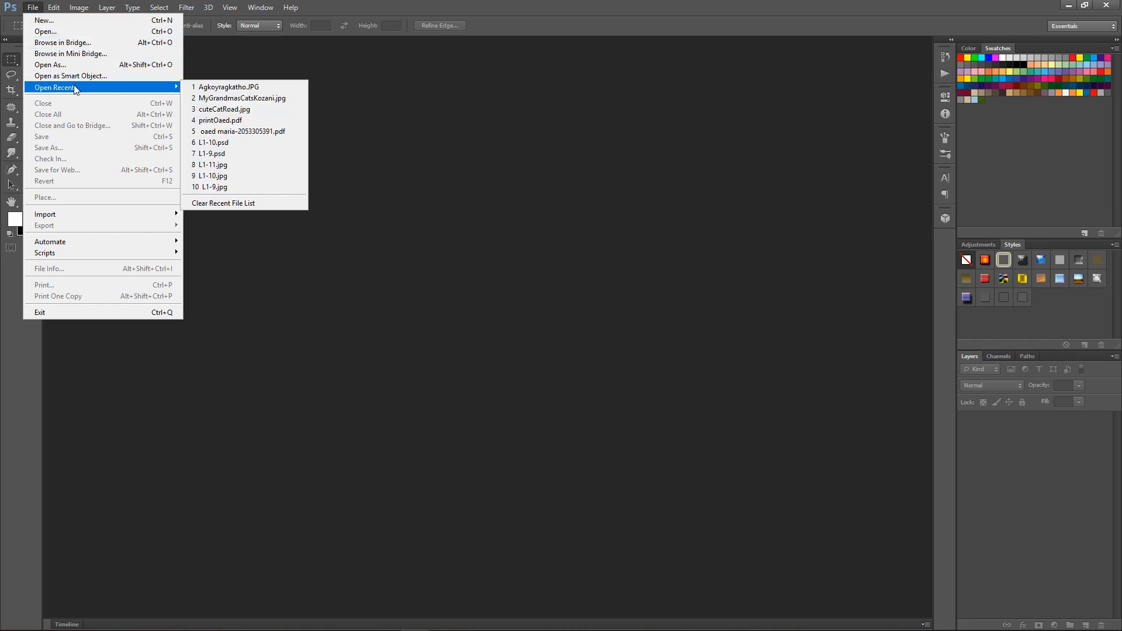
{"action": "left_click", "coordinate": [252, 109]}
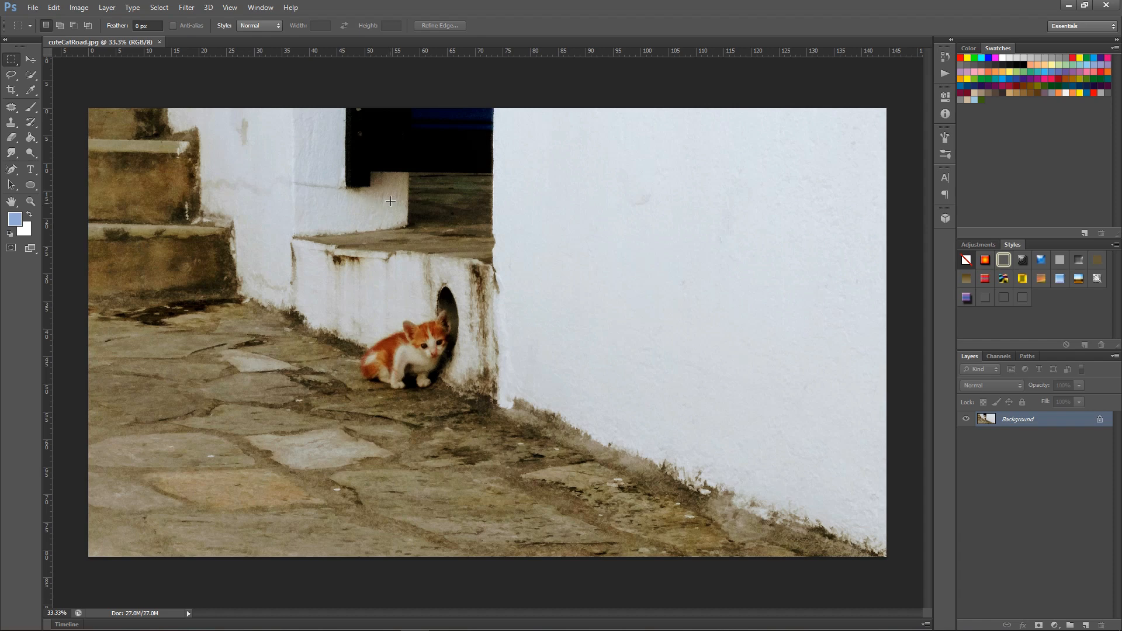
Convert the locked Background into a regular layer named "Orinal image"
{"action": "double_click", "coordinate": [1065, 423]}
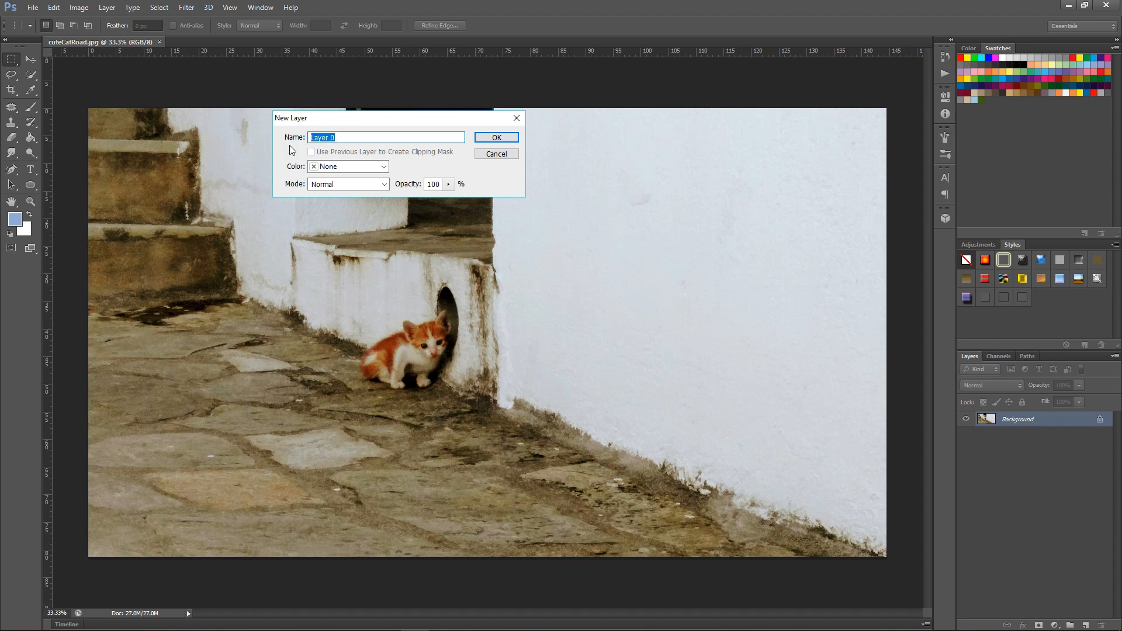
{"action": "type", "text": "Orinal image"}
{"action": "left_click", "coordinate": [496, 137]}
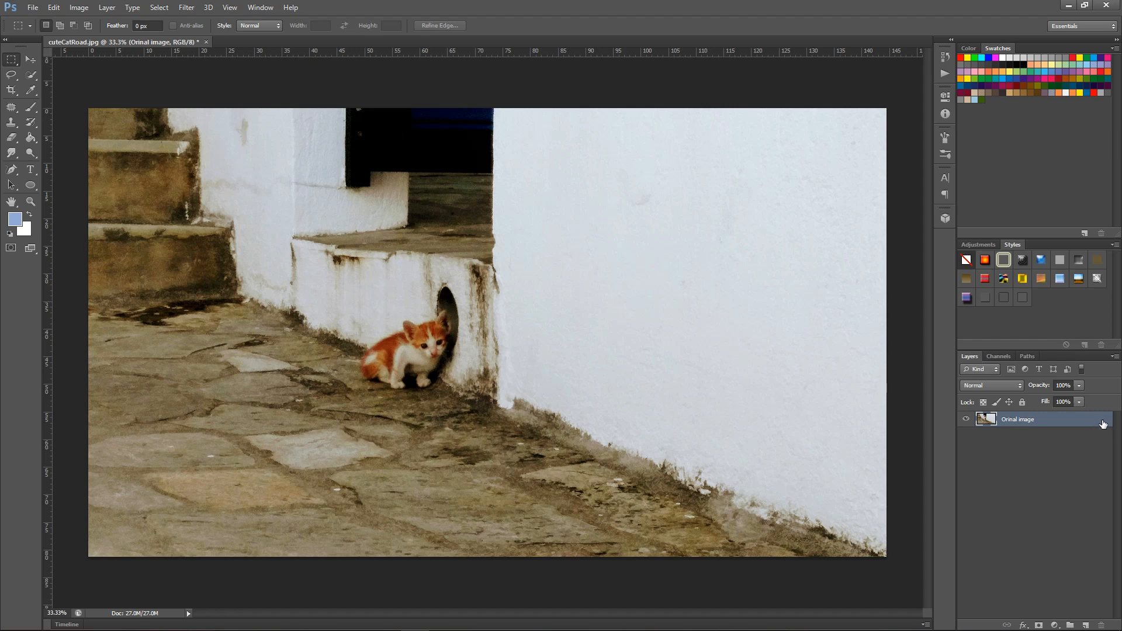
Add a new empty layer above the Orinal image layer, leaving the layer style settings untouched
{"action": "double_click", "coordinate": [1070, 423]}
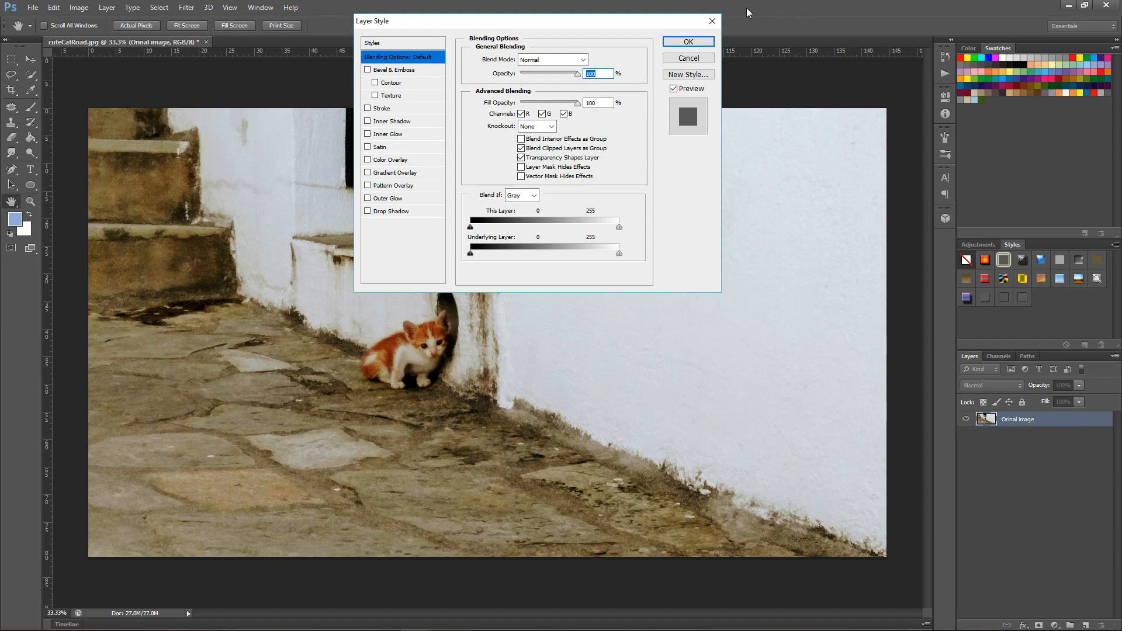
{"action": "left_click", "coordinate": [712, 20]}
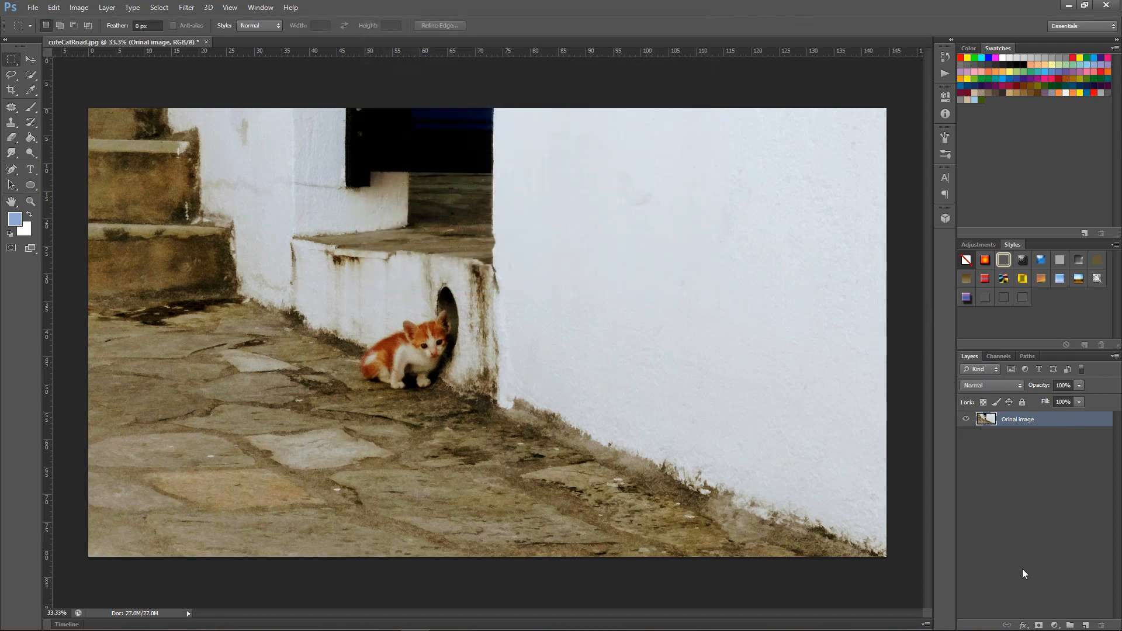
{"action": "left_click", "coordinate": [1085, 627]}
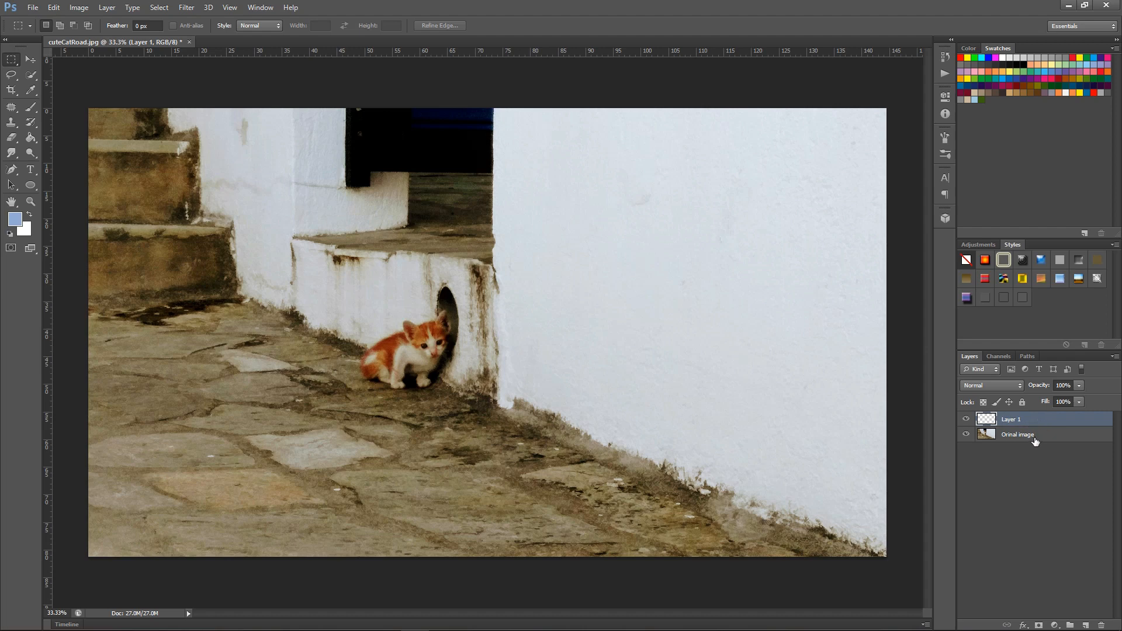
Try the Orinal image layer above the empty Layer 1 and return it to the bottom of the stack
{"action": "left_click_drag", "start_coordinate": [1041, 442], "coordinate": [1040, 421]}
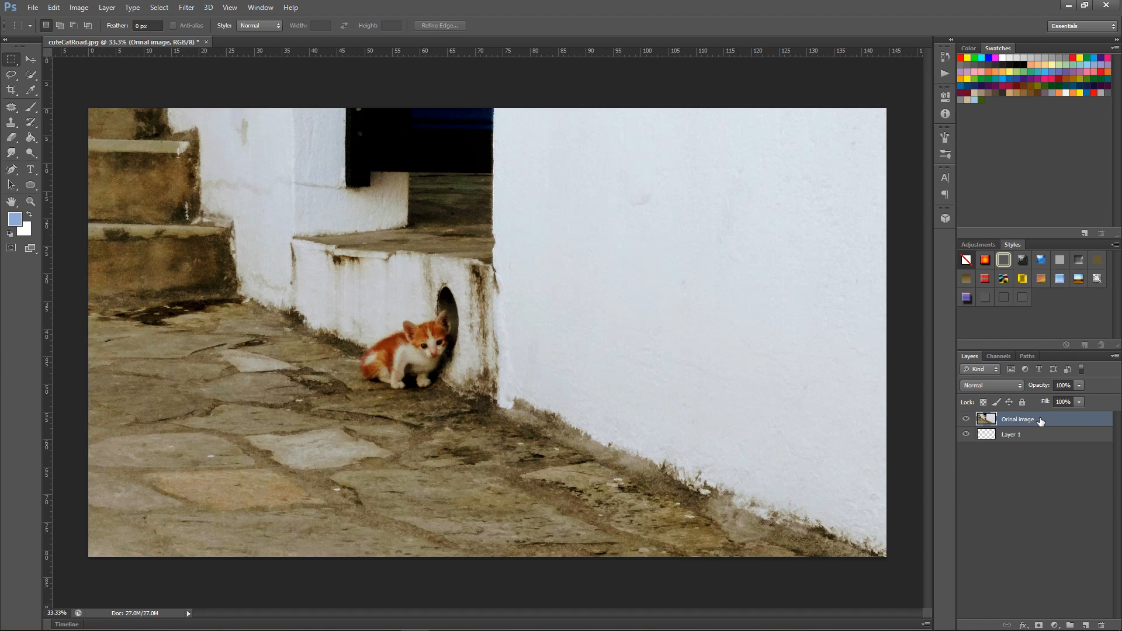
{"action": "left_click_drag", "start_coordinate": [1040, 421], "coordinate": [1041, 445]}
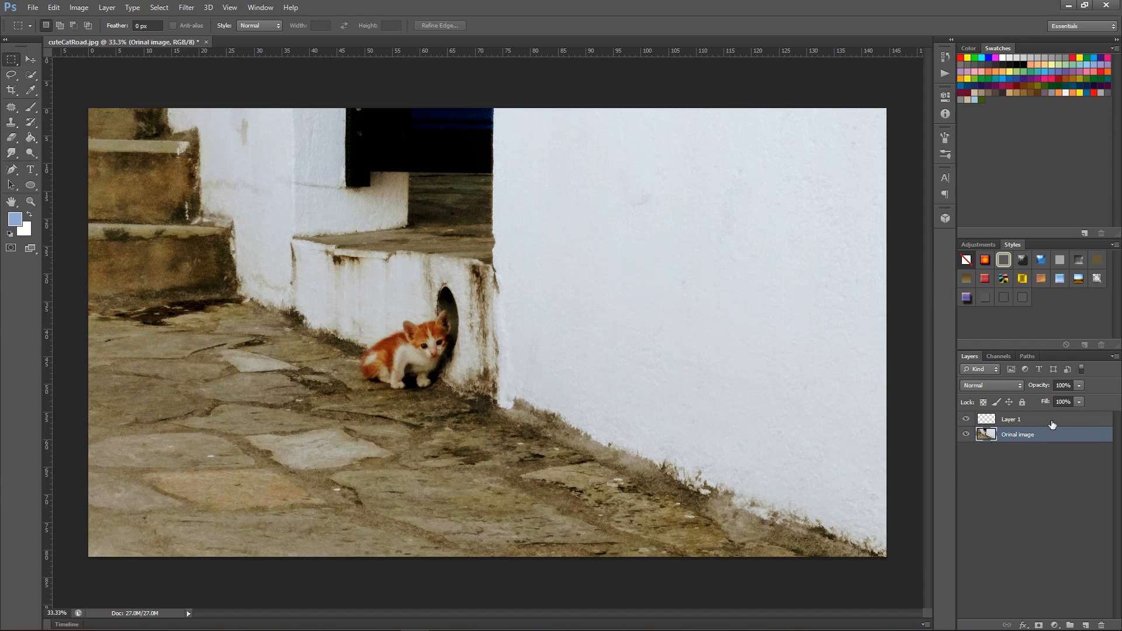
{"action": "double_click", "coordinate": [1013, 419]}
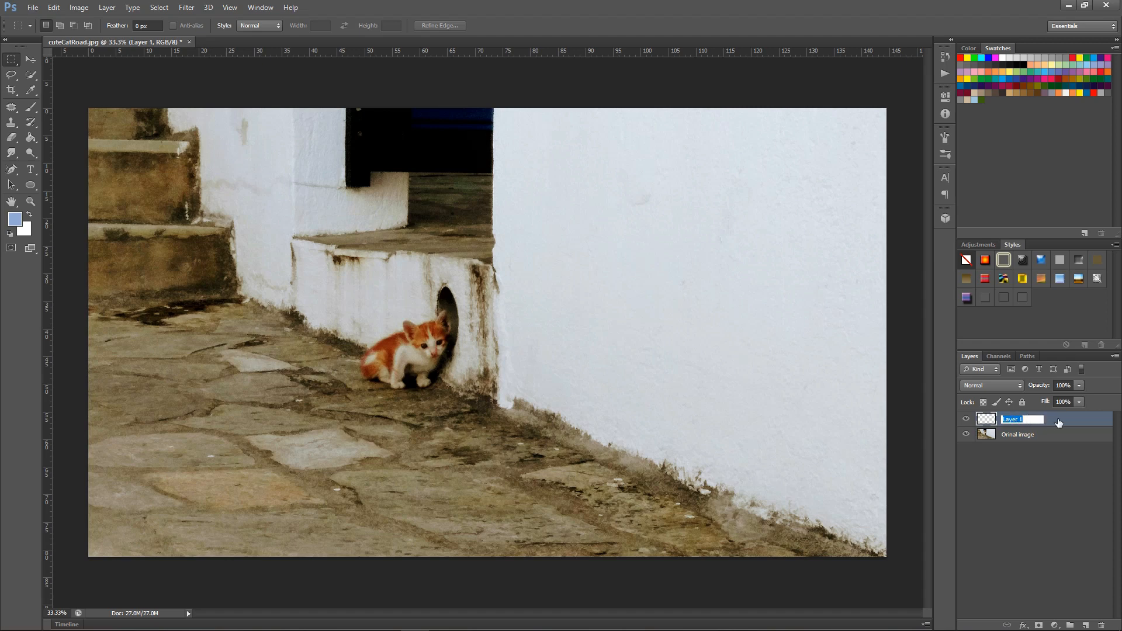
{"action": "left_click", "coordinate": [1061, 461]}
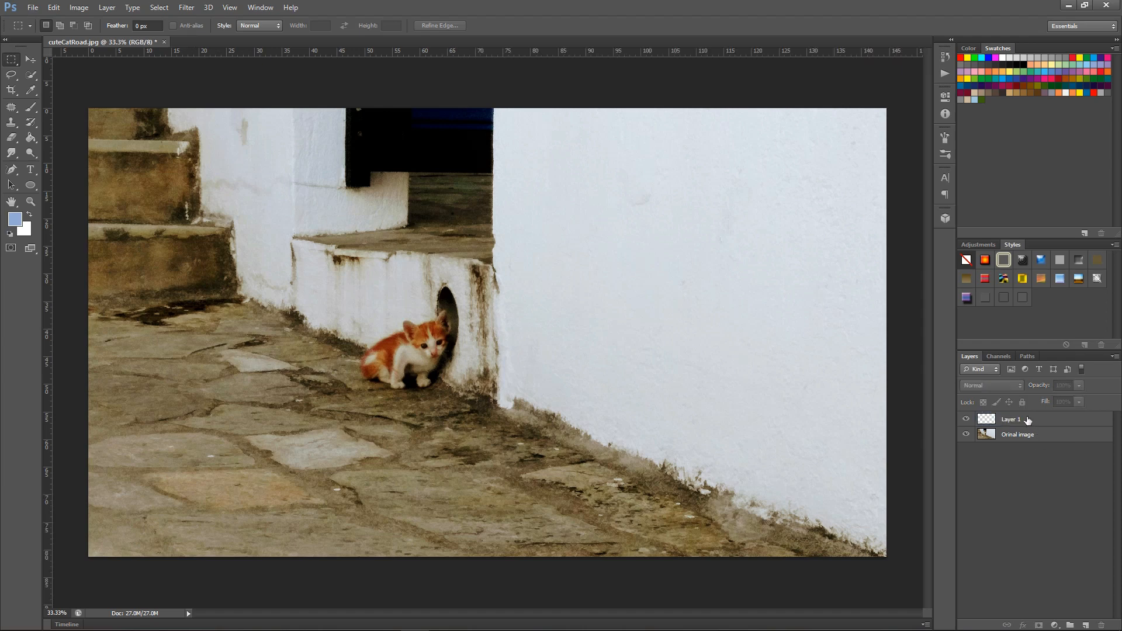
Fill Layer 1 with the blue foreground color in Normal mode at 100% opacity
{"action": "left_click", "coordinate": [1029, 419]}
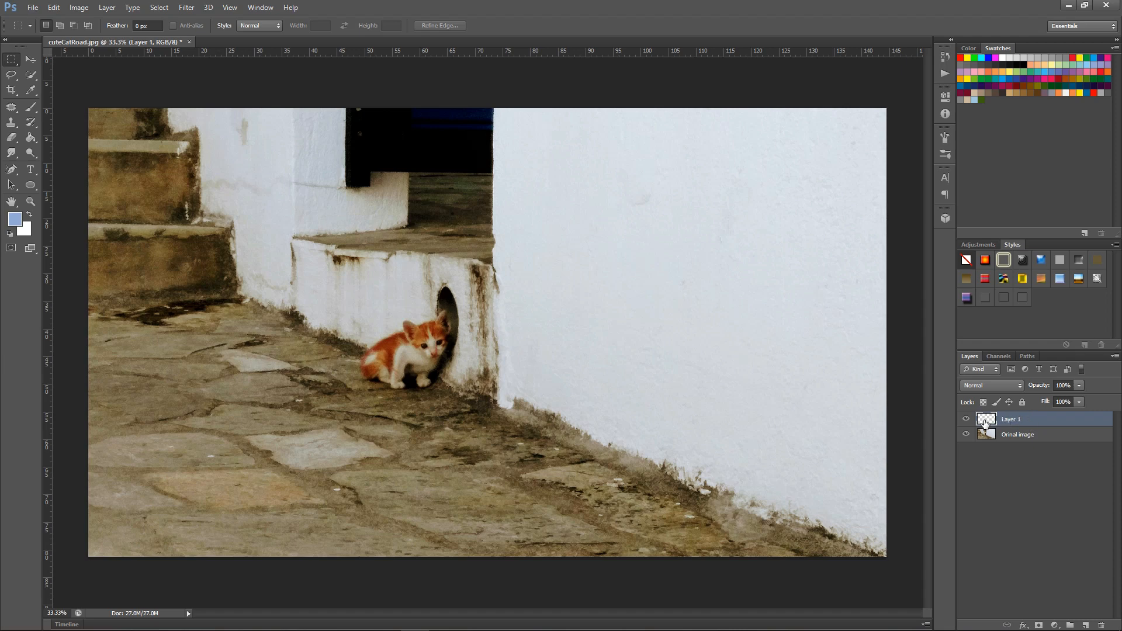
{"action": "left_click", "coordinate": [73, 8]}
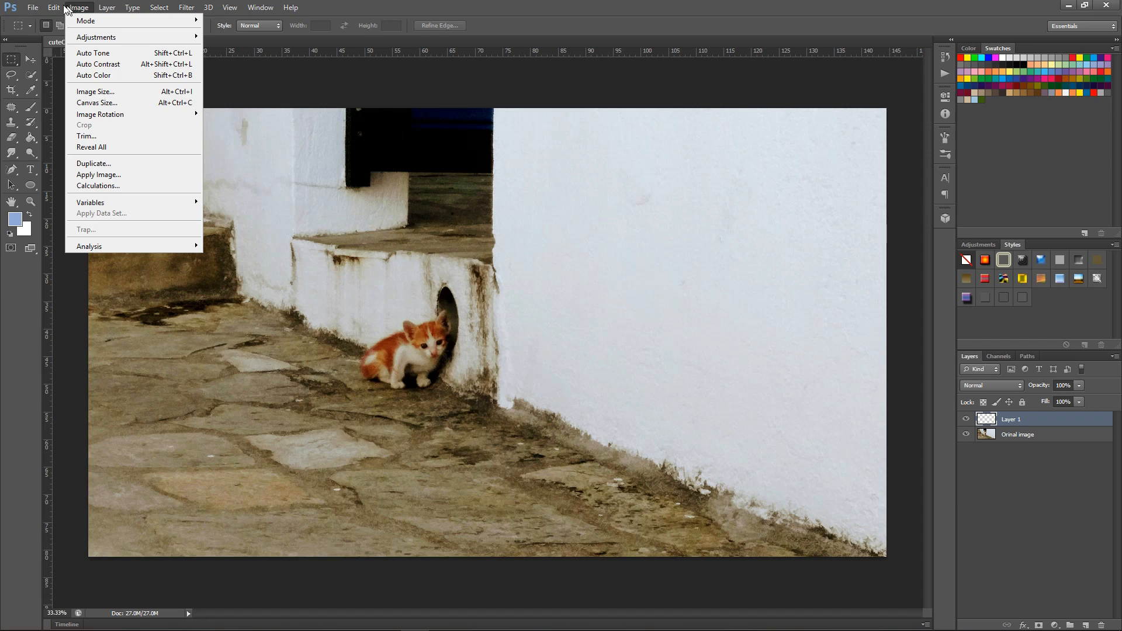
{"action": "mouse_move", "coordinate": [53, 8]}
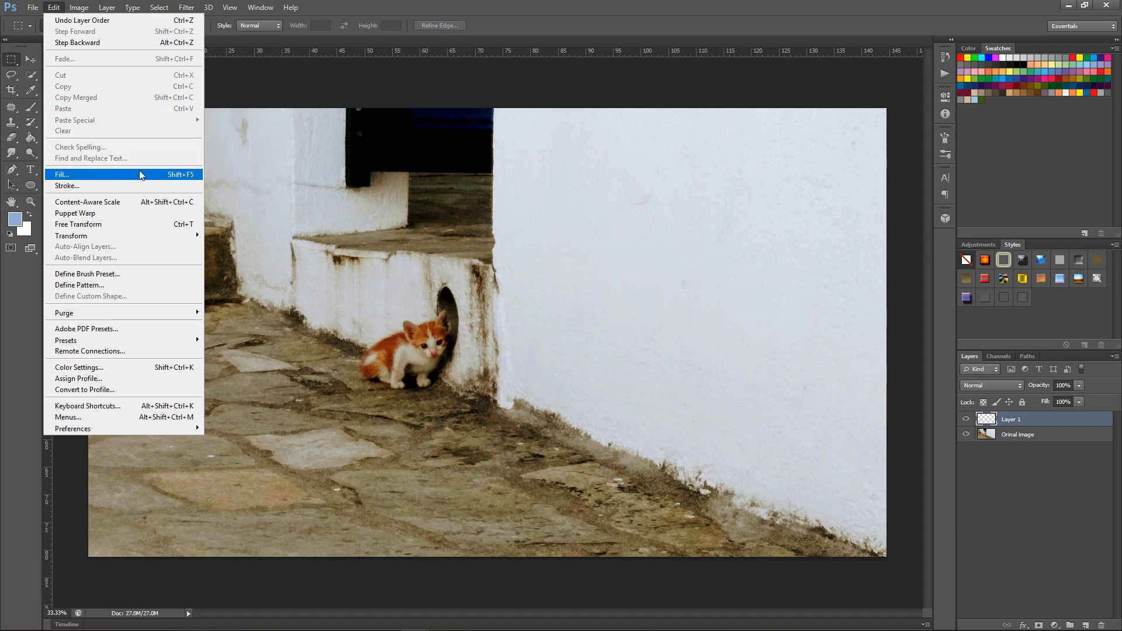
{"action": "left_click", "coordinate": [116, 174]}
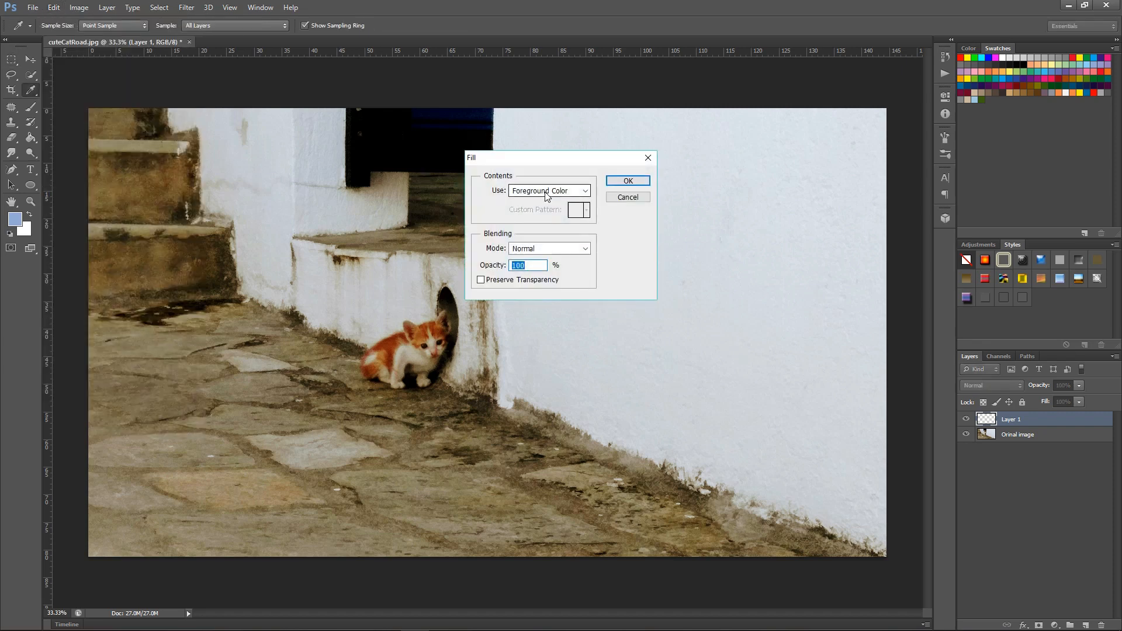
{"action": "left_click", "coordinate": [585, 192]}
{"action": "left_click", "coordinate": [585, 193]}
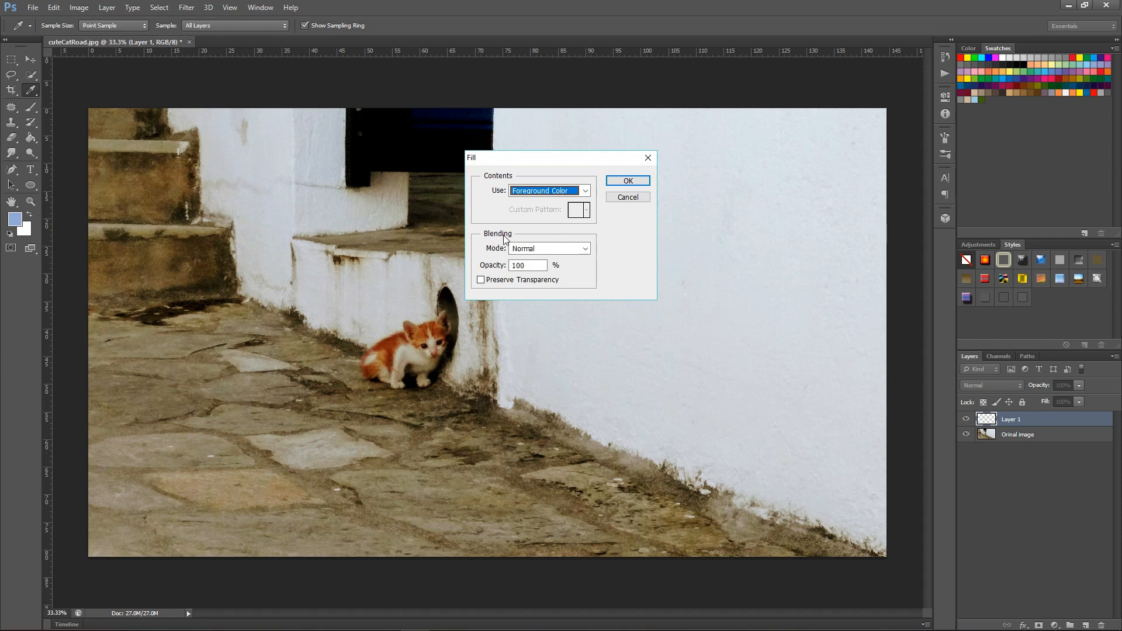
{"action": "left_click", "coordinate": [585, 249]}
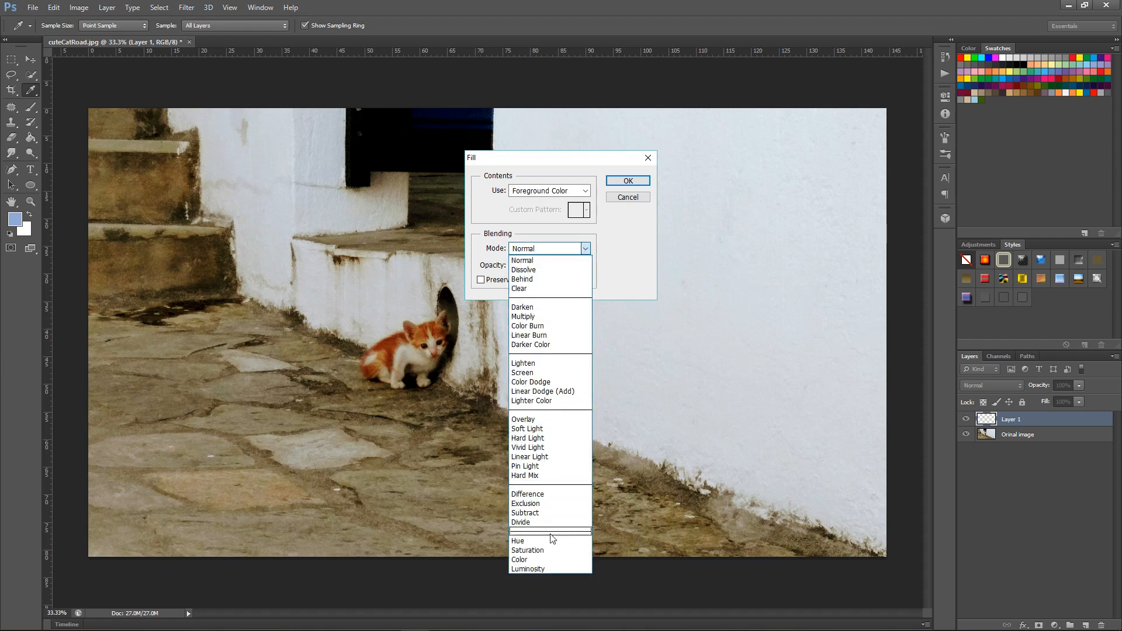
{"action": "left_click", "coordinate": [585, 248]}
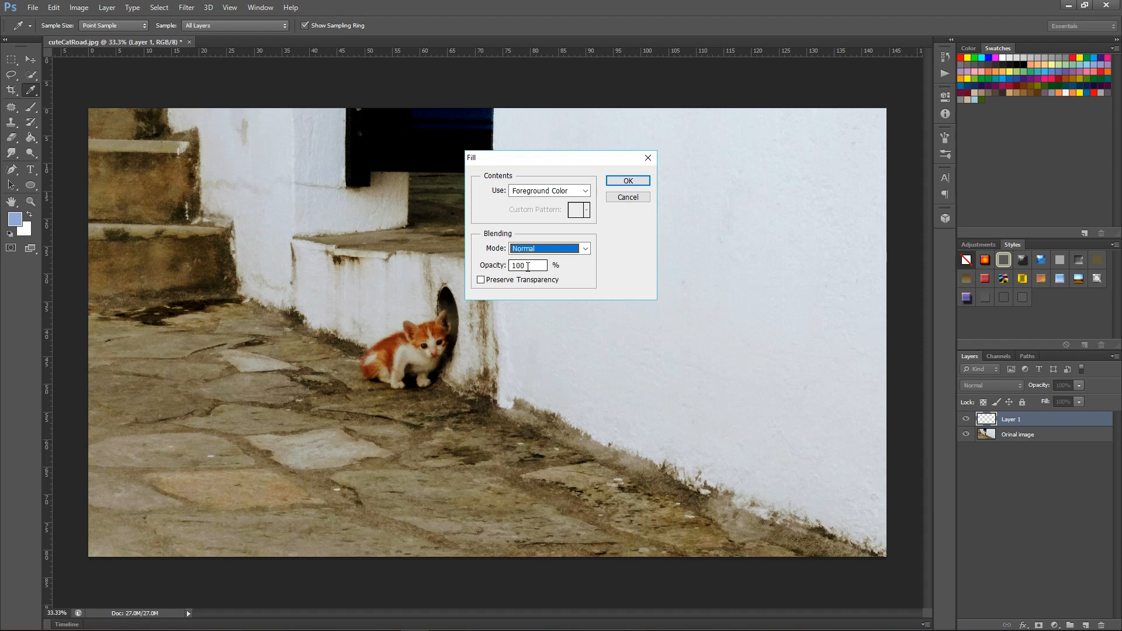
{"action": "left_click", "coordinate": [622, 182]}
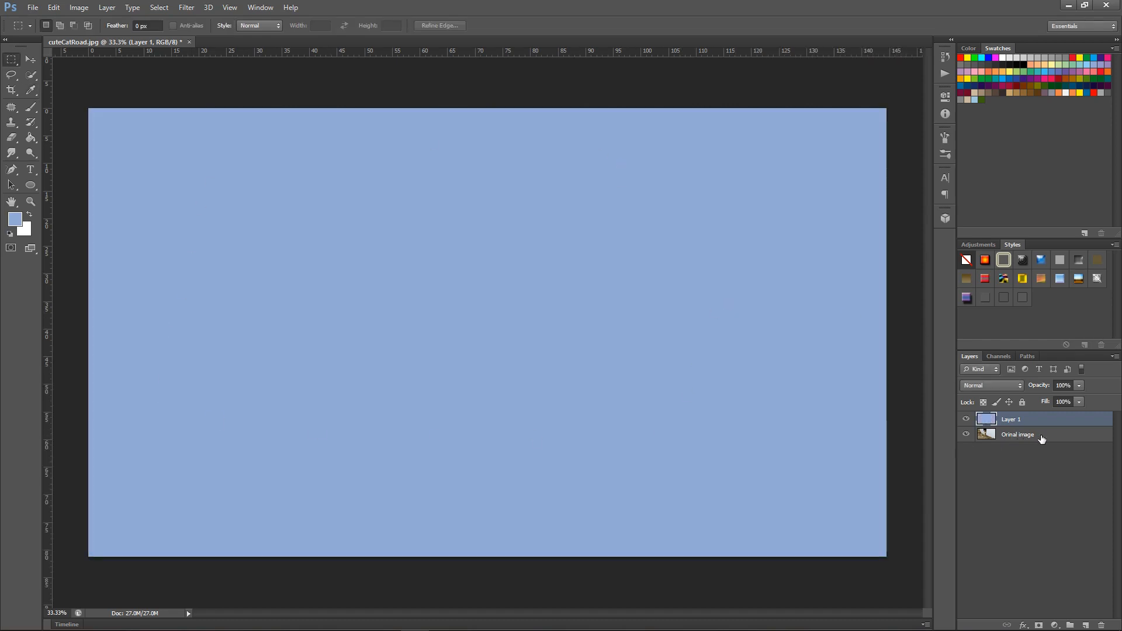
Hide and show Layer 1, and swap its stacking order with the Orinal image layer and back
{"action": "left_click", "coordinate": [967, 420]}
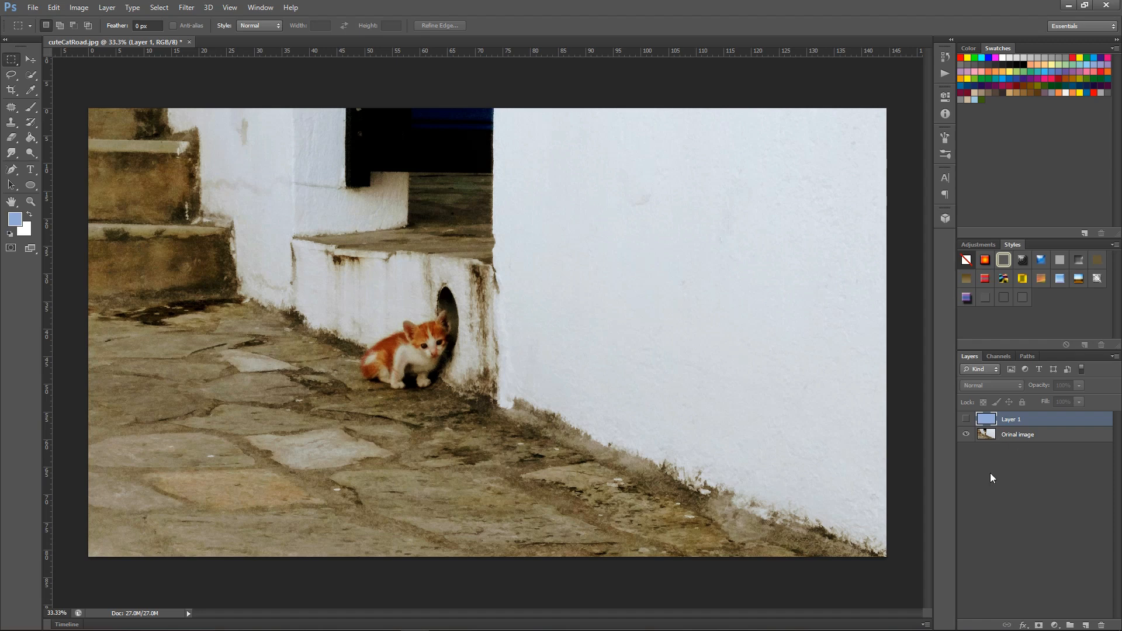
{"action": "left_click", "coordinate": [966, 419]}
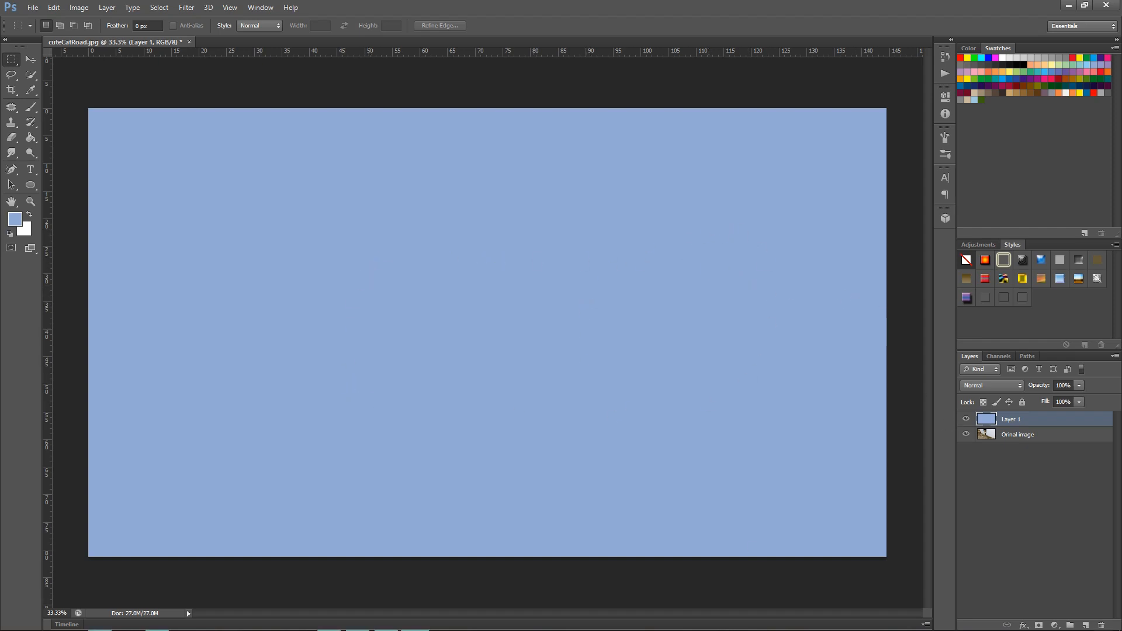
{"action": "left_click_drag", "start_coordinate": [1030, 437], "coordinate": [1029, 418]}
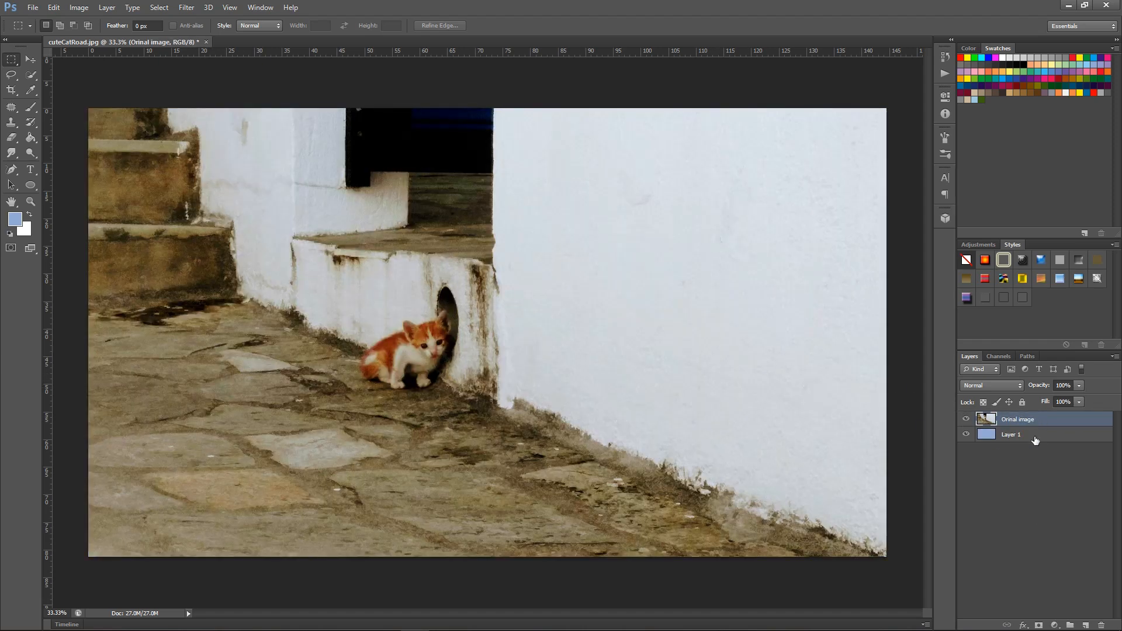
{"action": "left_click_drag", "start_coordinate": [1035, 439], "coordinate": [1032, 420]}
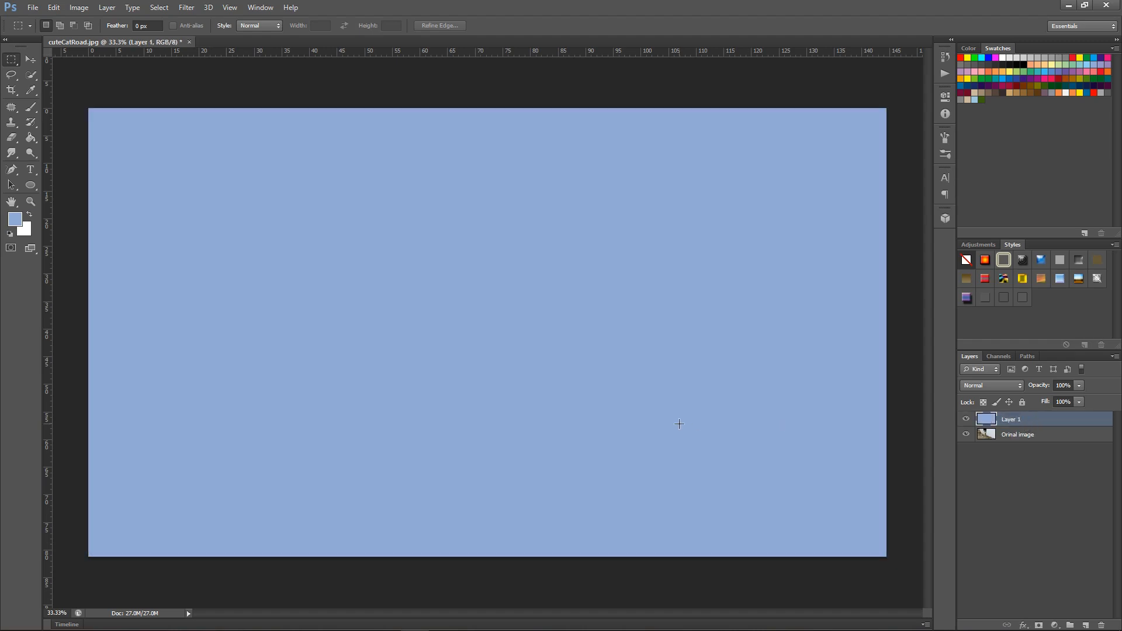
Lower the opacity of the blue-filled Layer 1 to 32% and deselect the layer
{"action": "left_click", "coordinate": [1079, 386]}
{"action": "left_click_drag", "start_coordinate": [1019, 401], "coordinate": [1017, 402]}
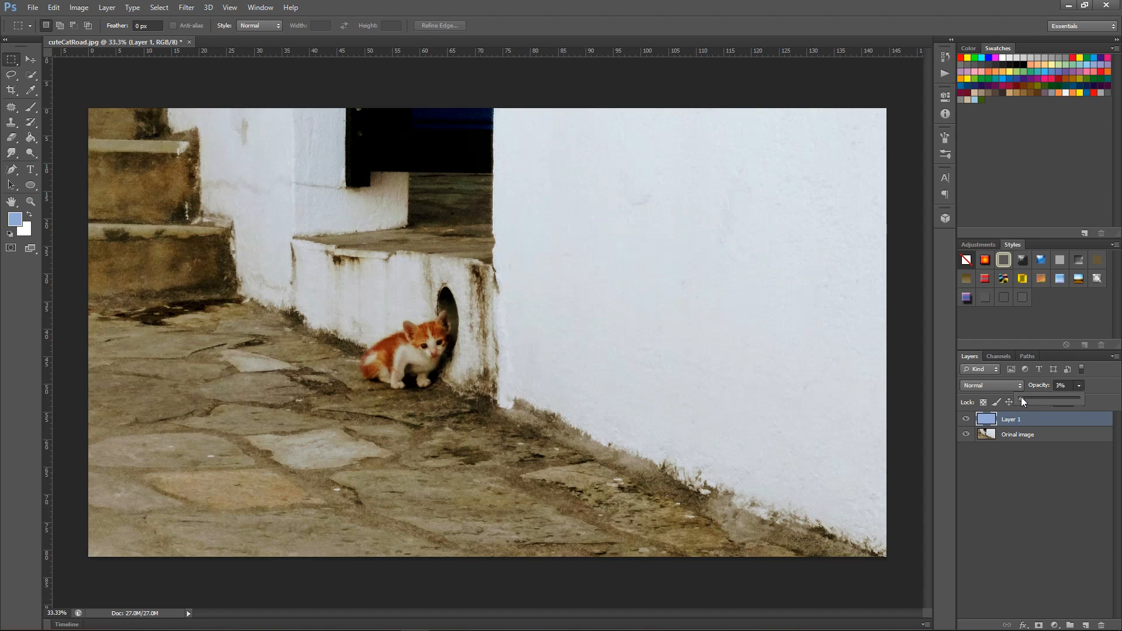
{"action": "left_click_drag", "start_coordinate": [1023, 397], "coordinate": [1047, 397]}
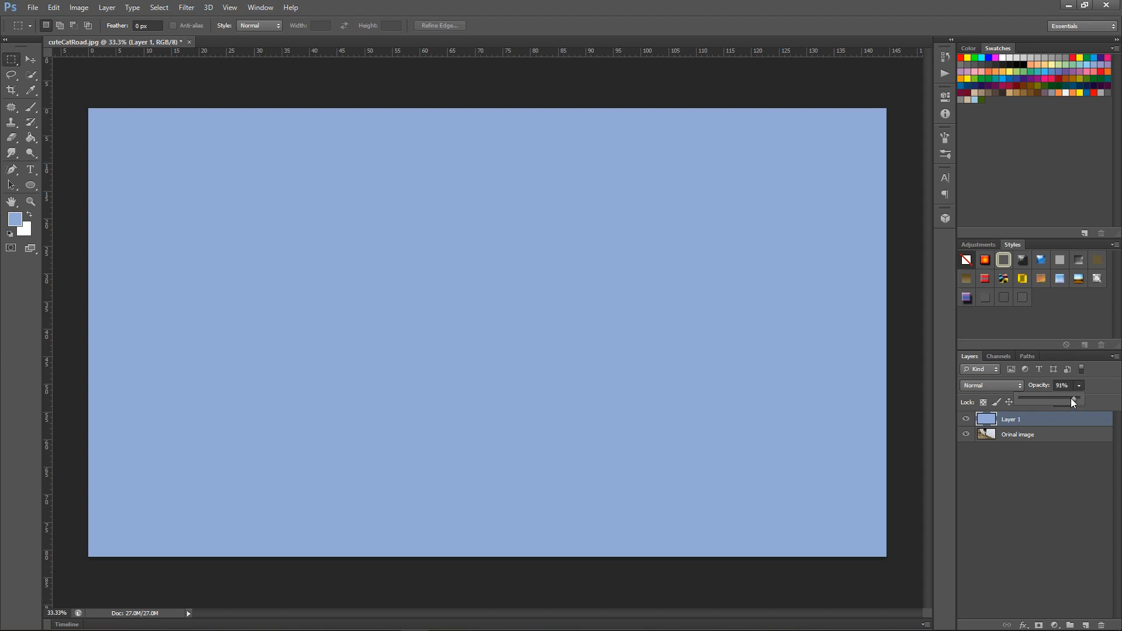
{"action": "left_click_drag", "start_coordinate": [1049, 399], "coordinate": [1040, 400]}
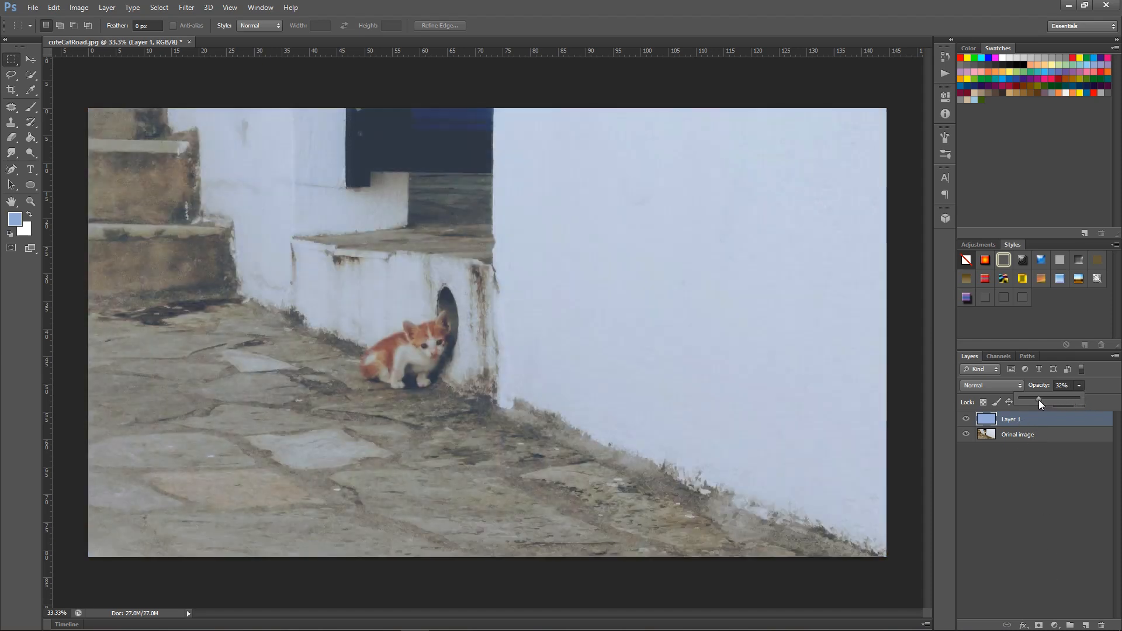
{"action": "left_click", "coordinate": [1049, 468]}
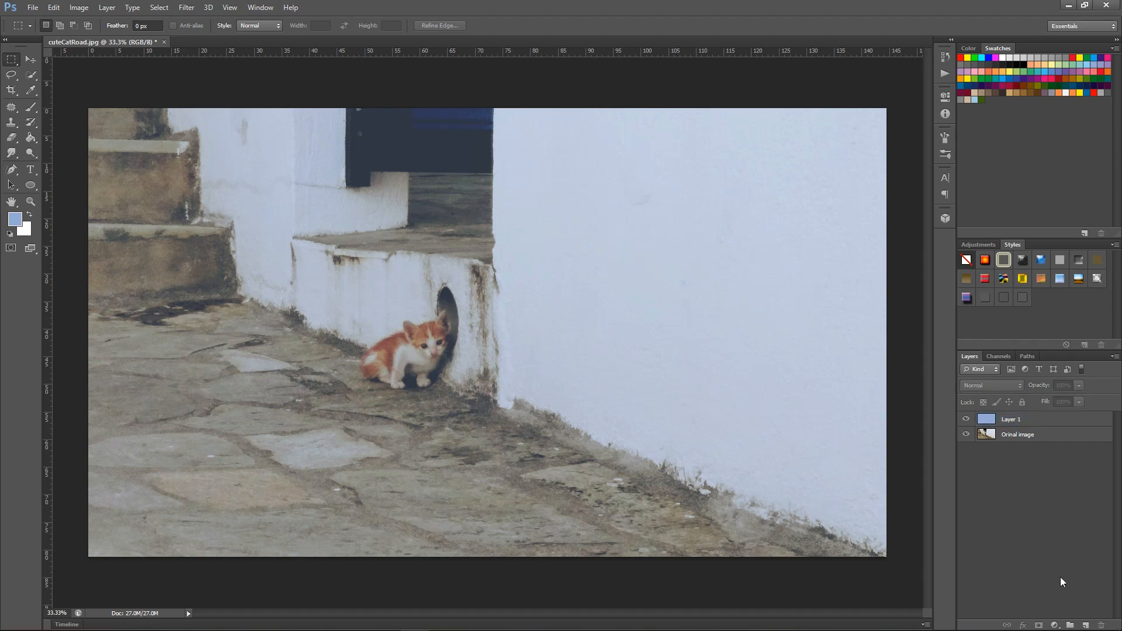
Add a new layer above Layer 1 and fill it with the salmon red color #eb6f6f in Normal mode at 100% opacity
{"action": "left_click", "coordinate": [1086, 627]}
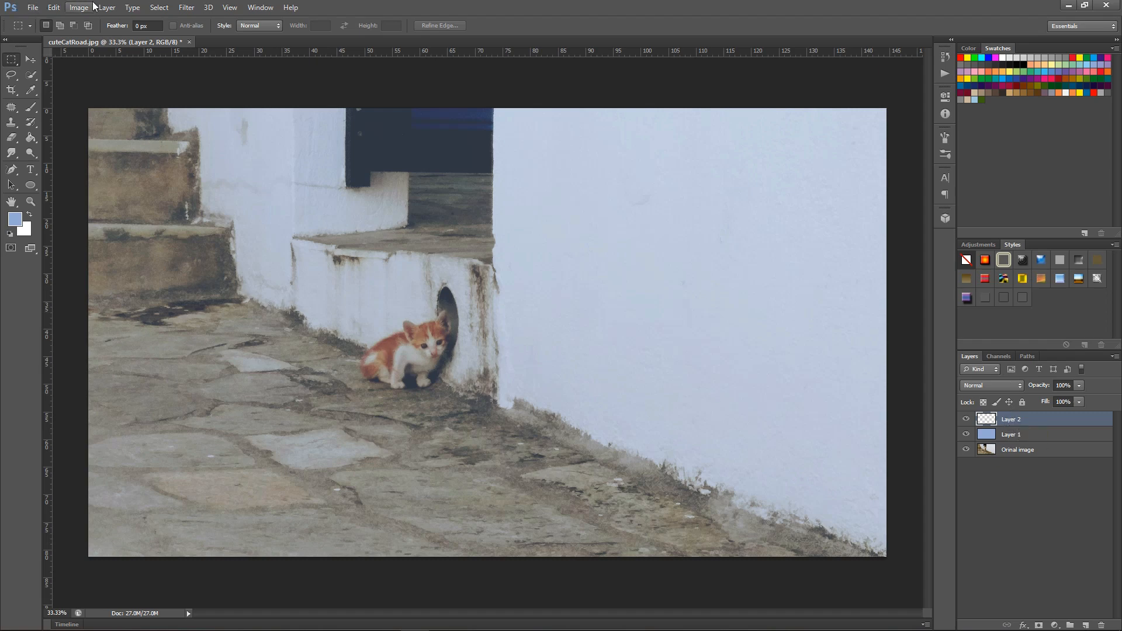
{"action": "left_click", "coordinate": [53, 7]}
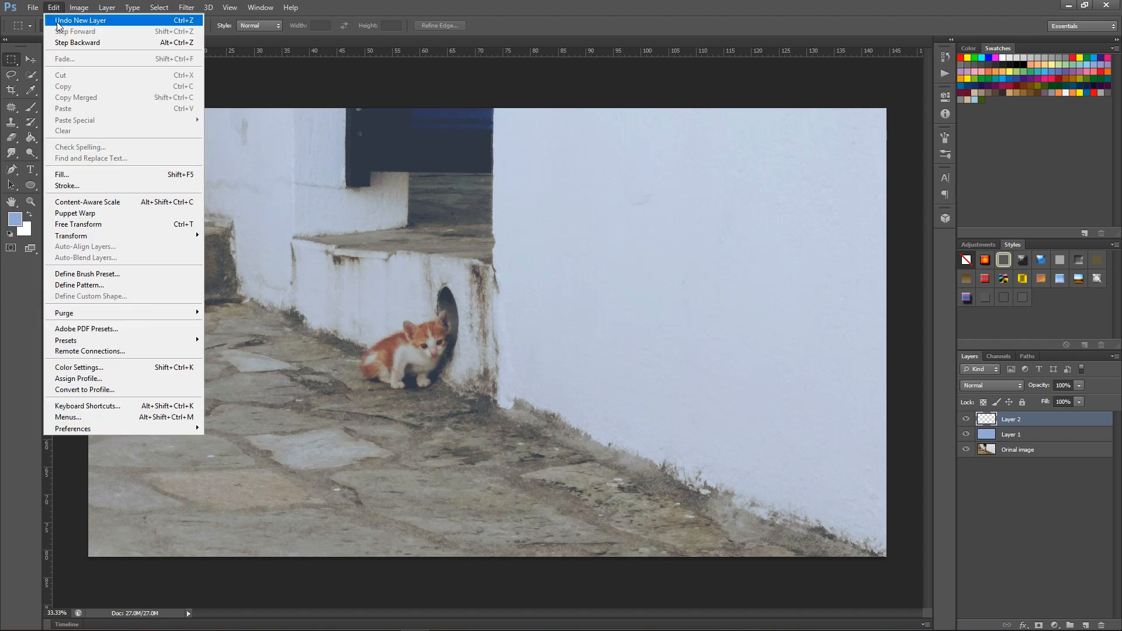
{"action": "left_click", "coordinate": [61, 174]}
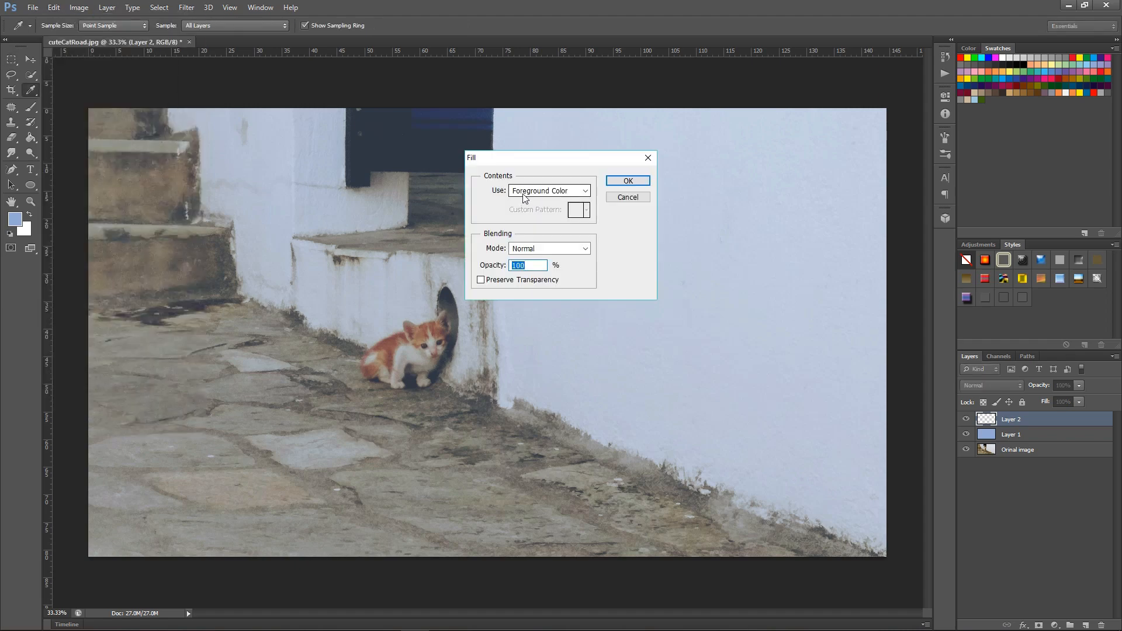
{"action": "left_click", "coordinate": [586, 191]}
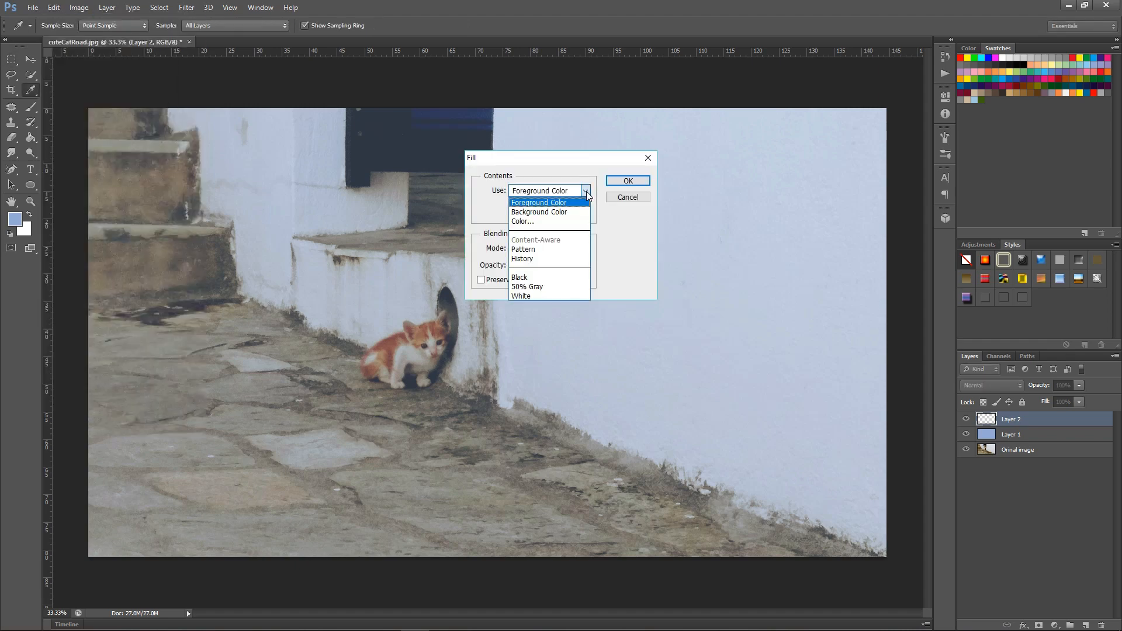
{"action": "left_click", "coordinate": [526, 222]}
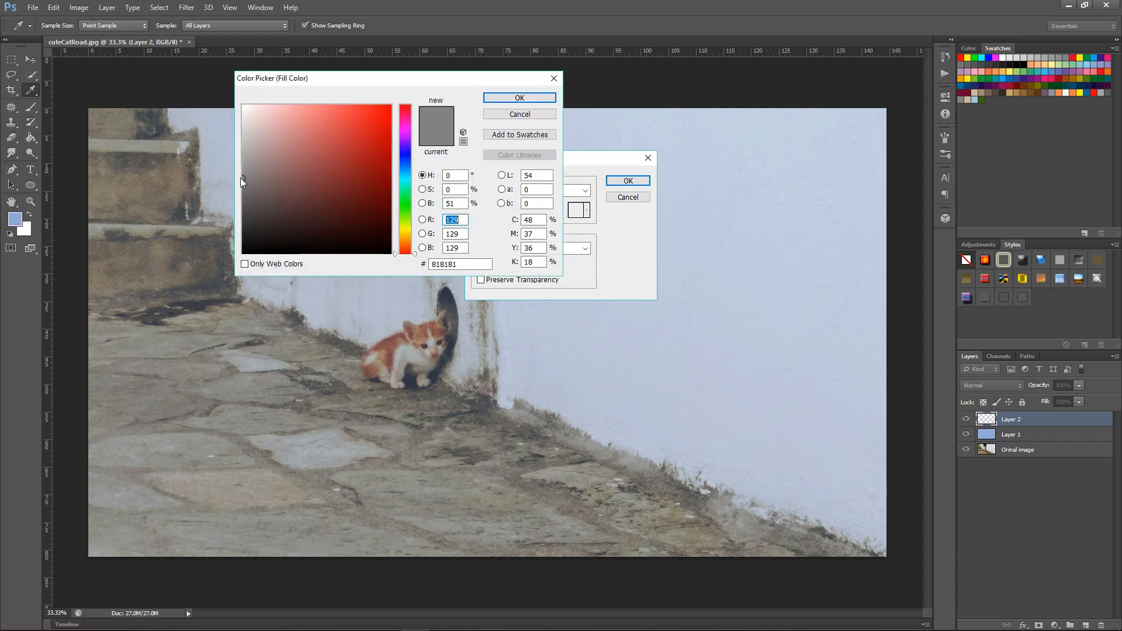
{"action": "left_click_drag", "start_coordinate": [240, 177], "coordinate": [321, 116]}
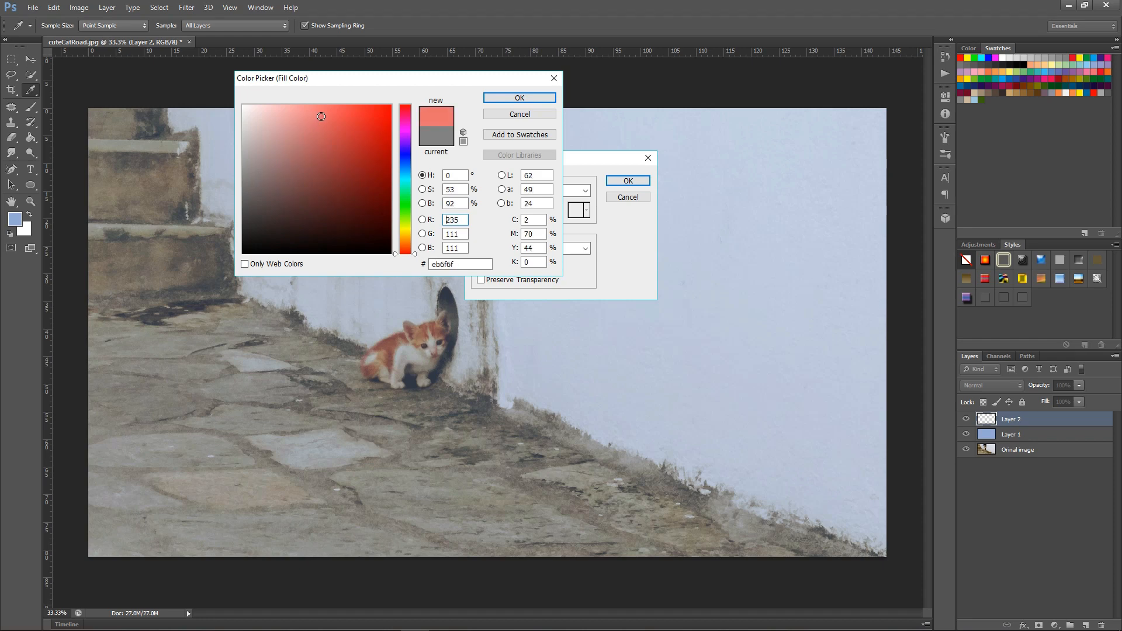
{"action": "left_click", "coordinate": [508, 98]}
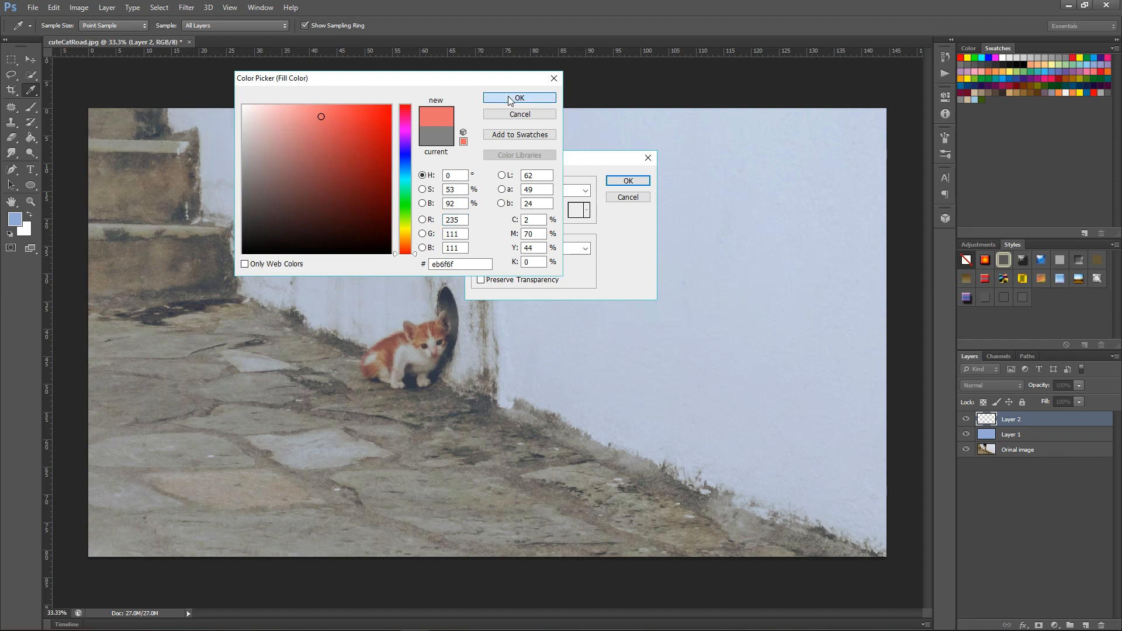
{"action": "left_click", "coordinate": [626, 181]}
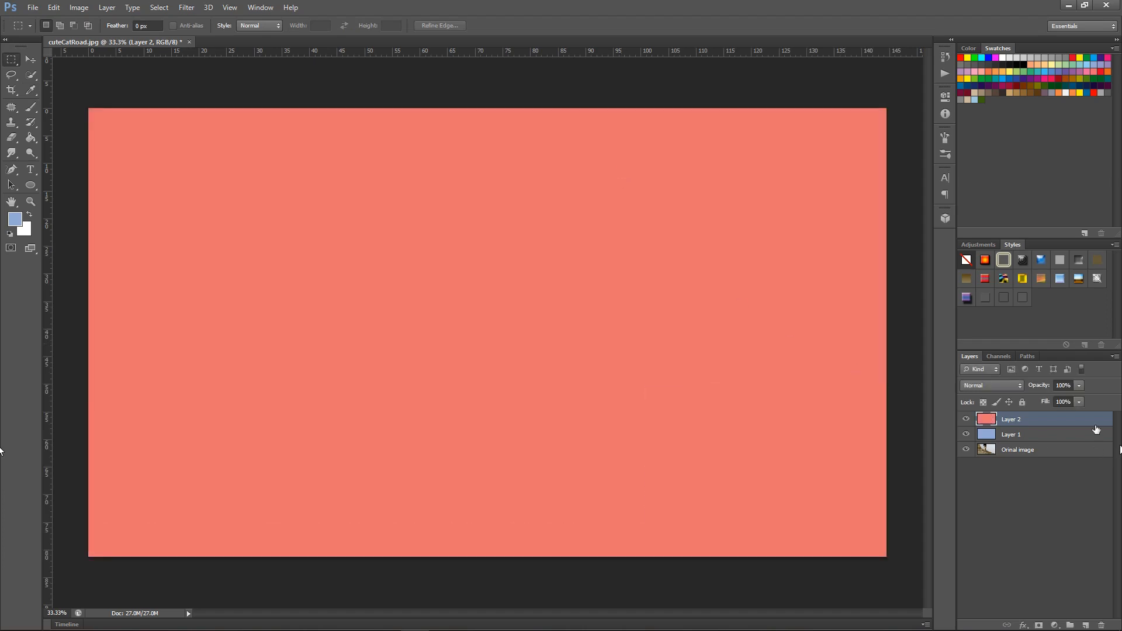
Lower the opacity of the red-filled Layer 2 to 10%
{"action": "left_click", "coordinate": [1064, 385]}
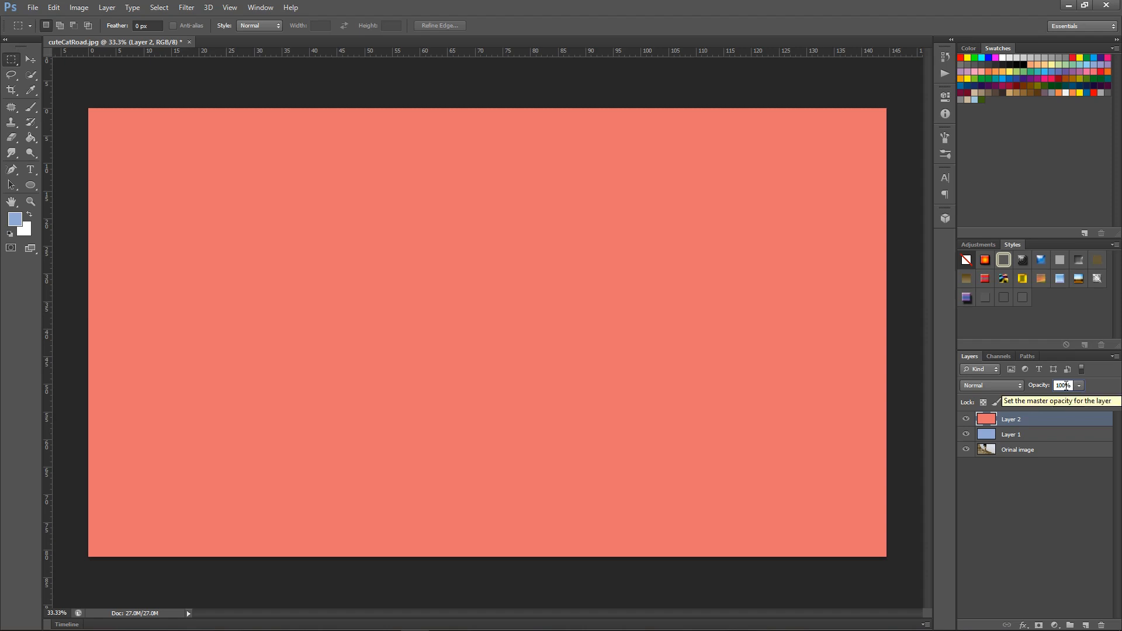
{"action": "key", "text": "BackSpace"}
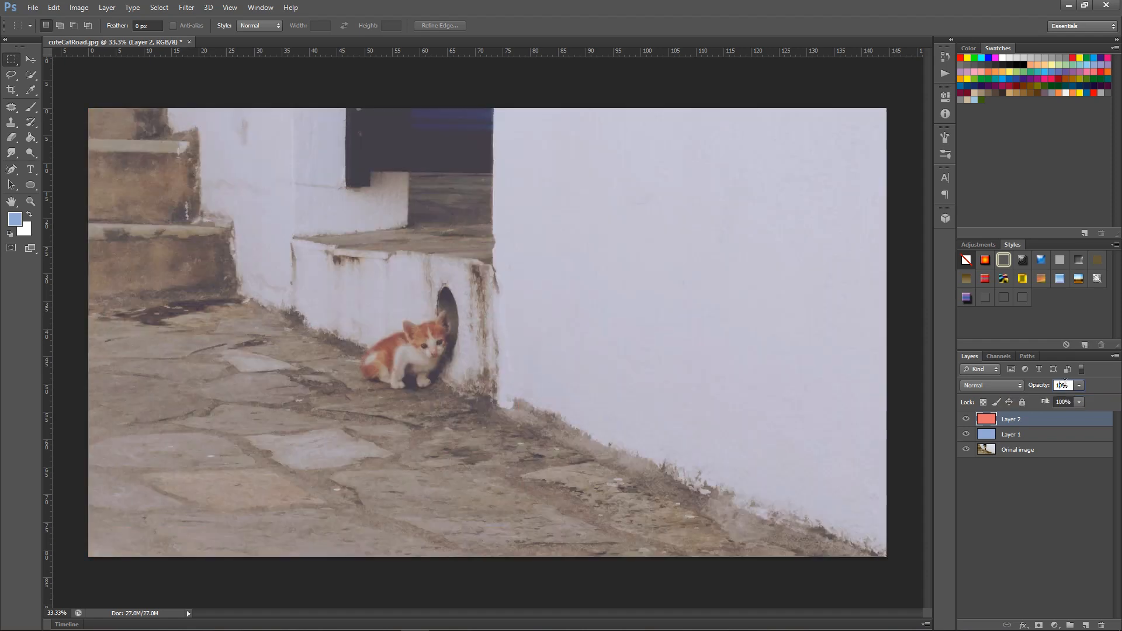
{"action": "key", "text": "Return"}
Hide Layer 1 to compare the image without its blue tint, and show it again
{"action": "left_click", "coordinate": [1034, 437]}
{"action": "left_click", "coordinate": [1040, 452]}
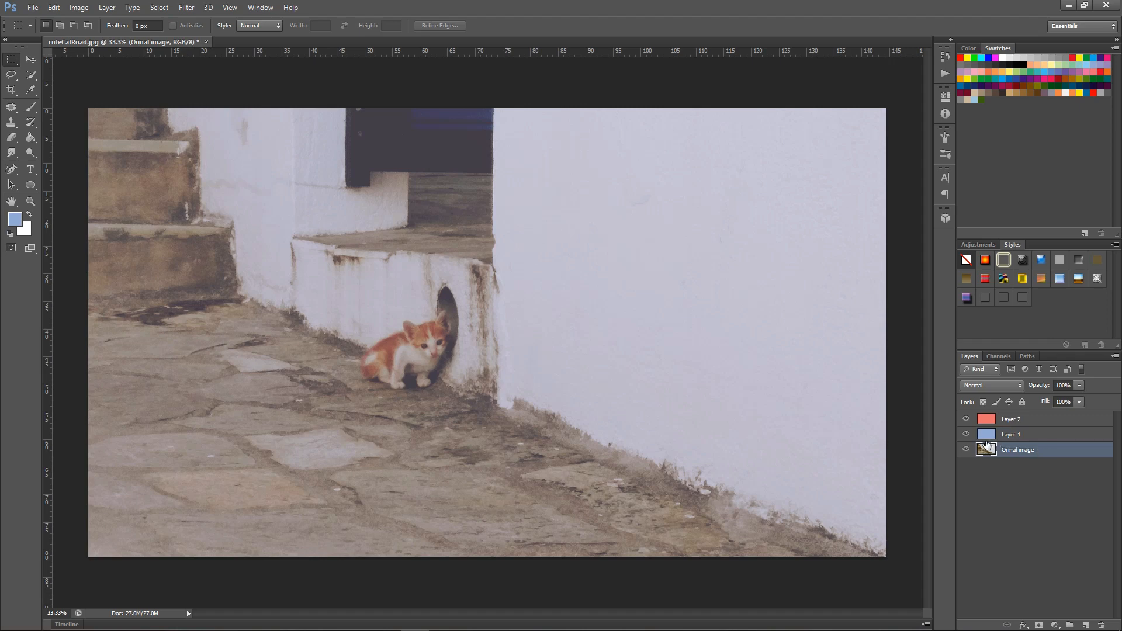
{"action": "left_click", "coordinate": [966, 434]}
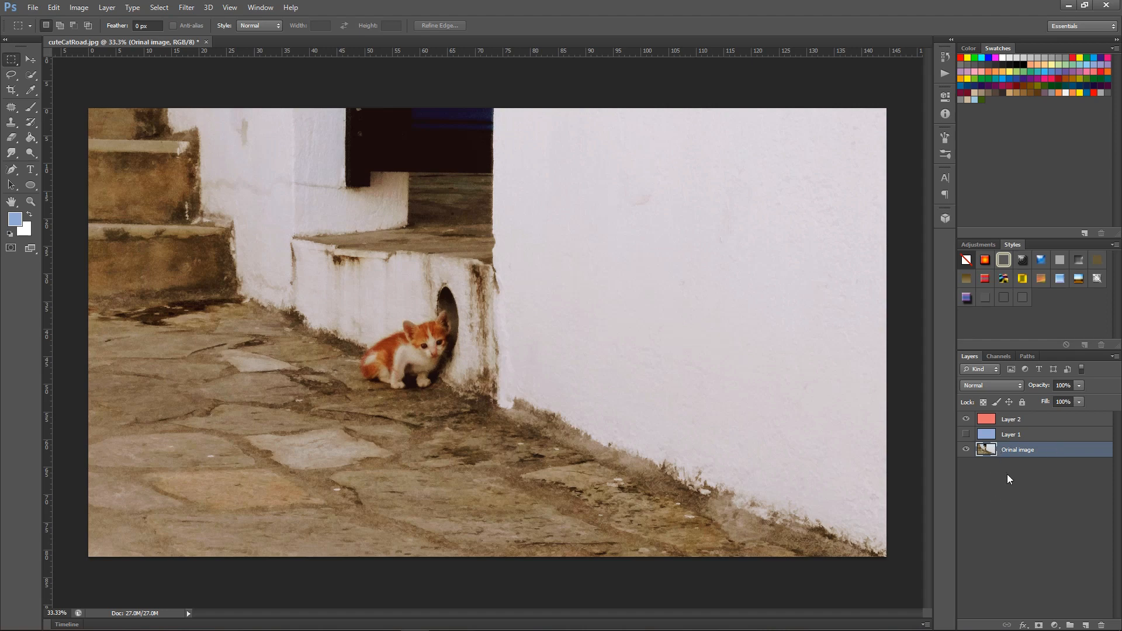
{"action": "left_click", "coordinate": [966, 435]}
Try Layer 1 above Layer 2, return Layer 2 to the top of the stack and select the Orinal image layer
{"action": "left_click", "coordinate": [1034, 436]}
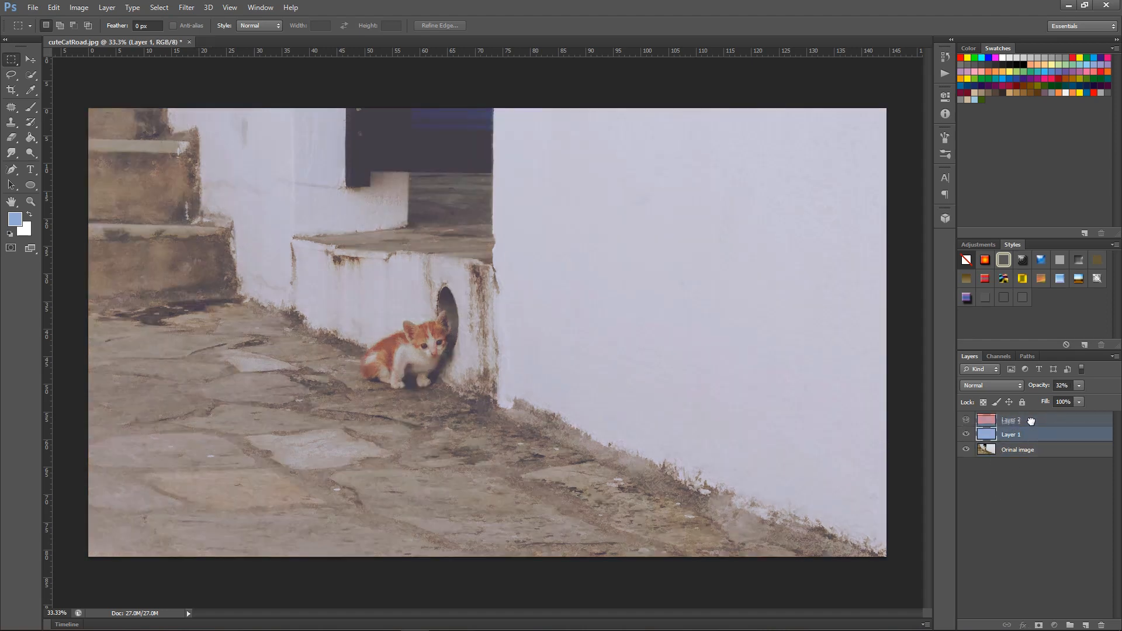
{"action": "left_click_drag", "start_coordinate": [1031, 421], "coordinate": [1032, 417]}
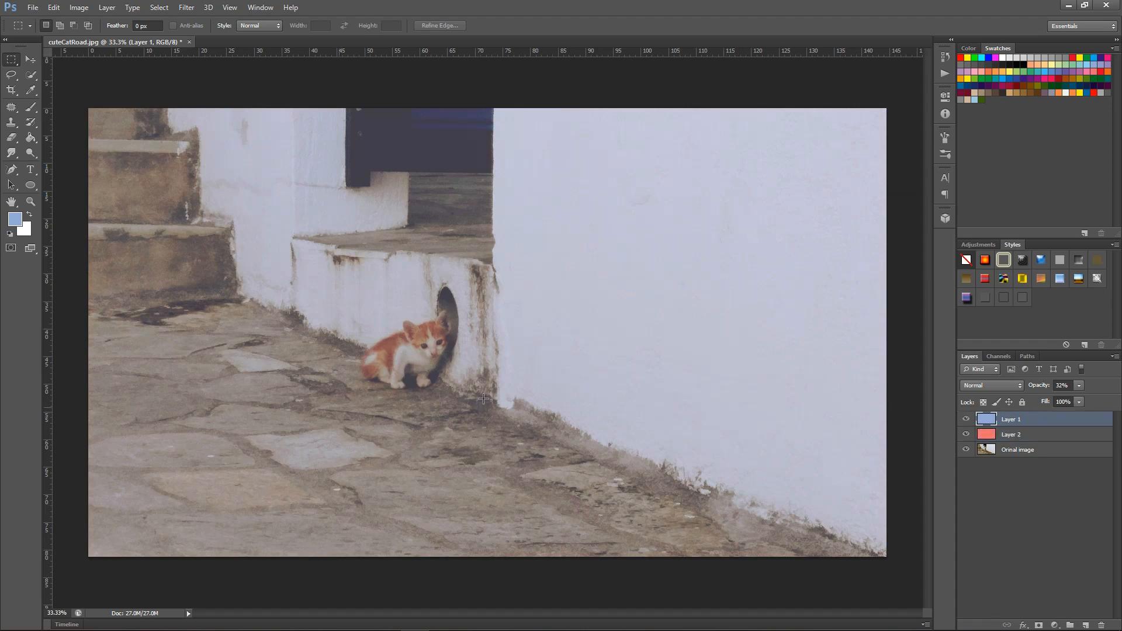
{"action": "left_click_drag", "start_coordinate": [1031, 437], "coordinate": [1032, 417]}
{"action": "mouse_move", "coordinate": [1034, 452]}
{"action": "left_mouse_down"}
{"action": "mouse_move", "coordinate": [1033, 416]}
{"action": "mouse_move", "coordinate": [1035, 463]}
{"action": "left_mouse_up"}
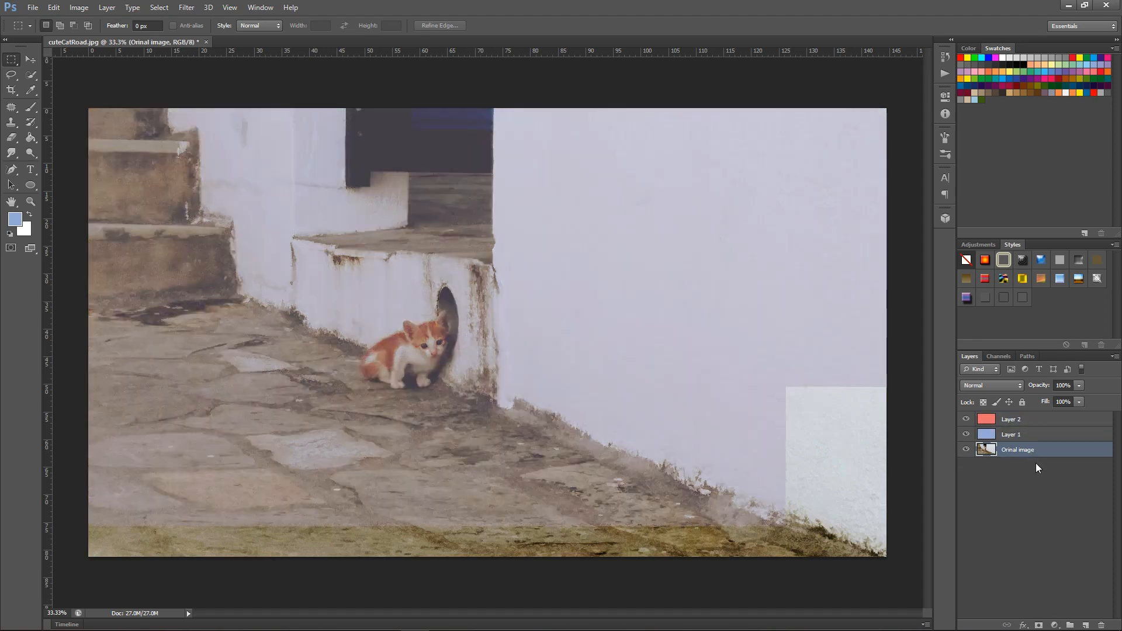
Delete the red-filled Layer 2 from the stack and undo the deletion
{"action": "left_click", "coordinate": [1034, 421]}
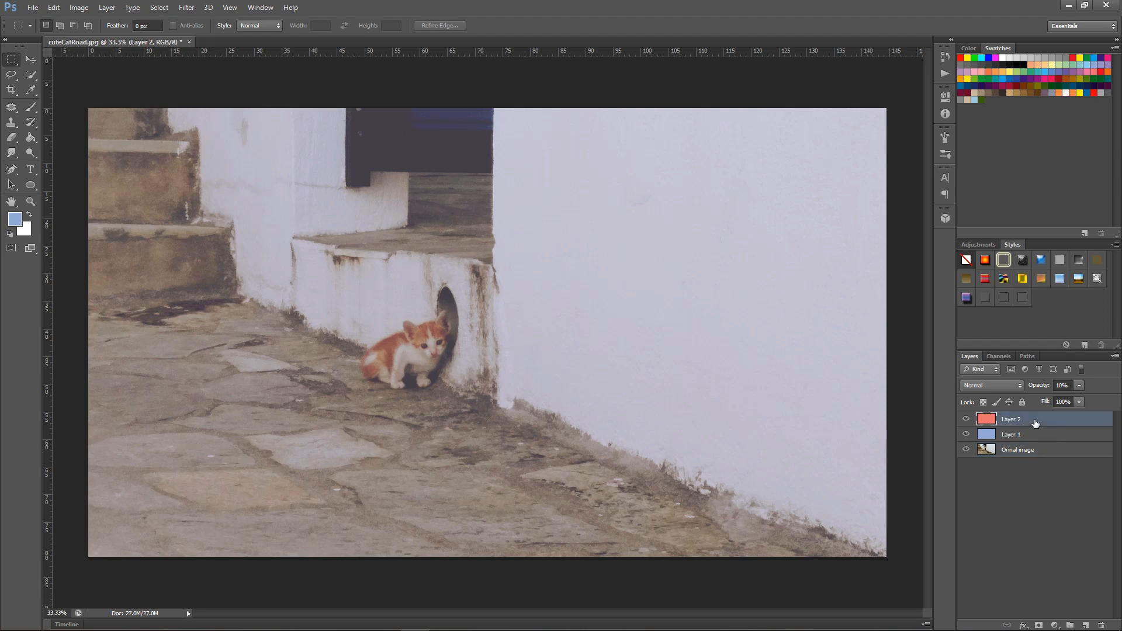
{"action": "key", "text": "Delete"}
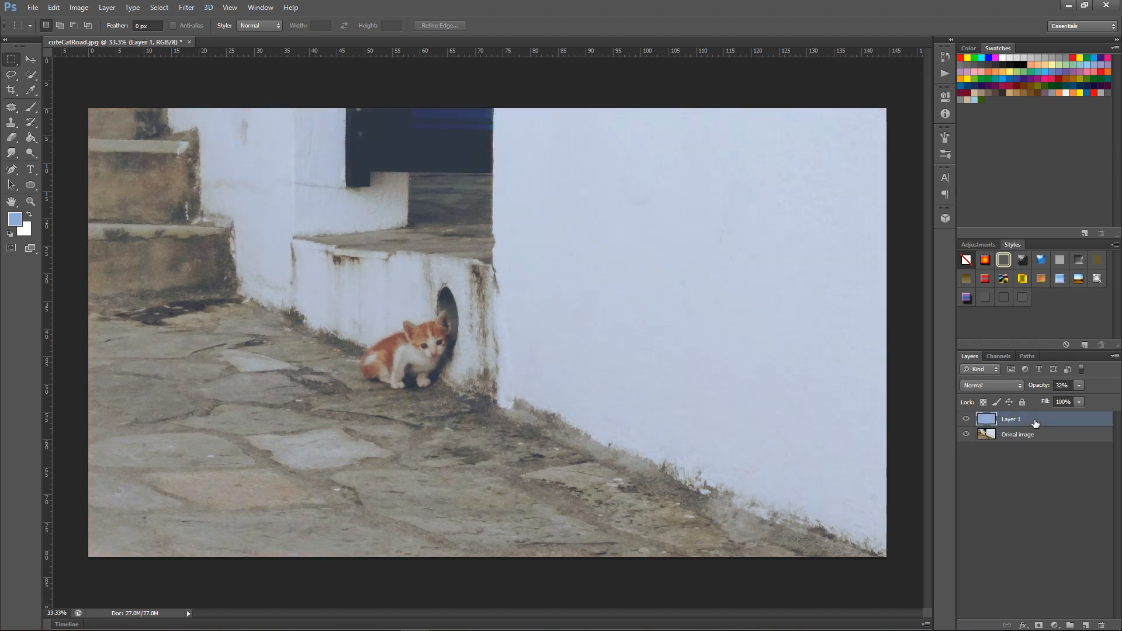
{"action": "left_click", "coordinate": [1036, 491]}
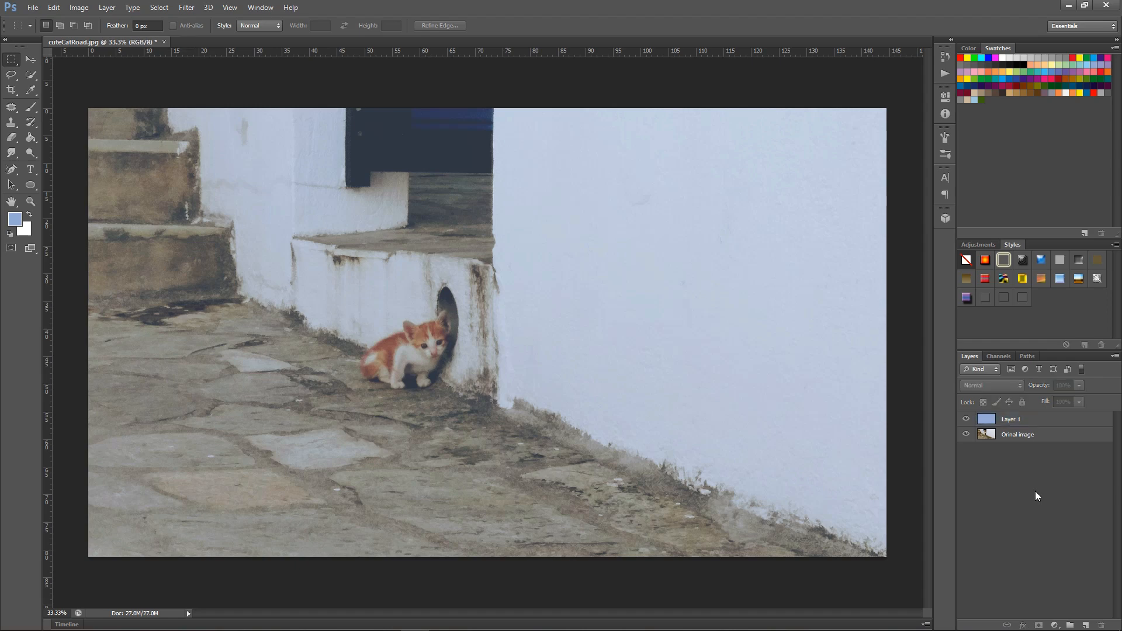
{"action": "key", "text": "ctrl+z"}
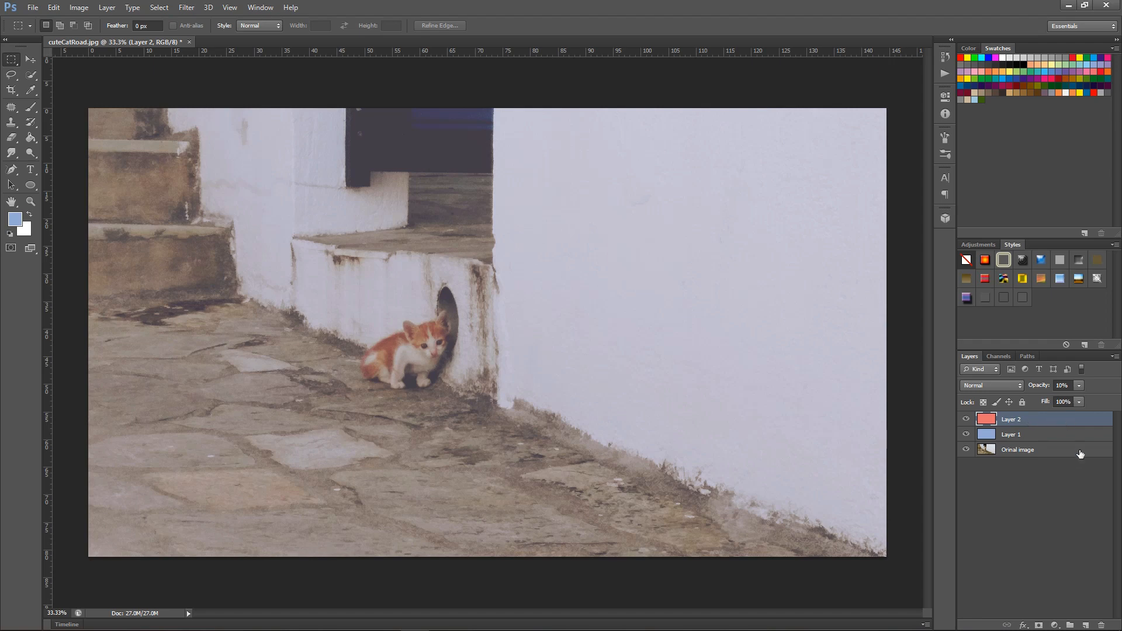
Permanently remove the restored red-filled Layer 2 using the Delete layer command
{"action": "left_click", "coordinate": [1101, 625]}
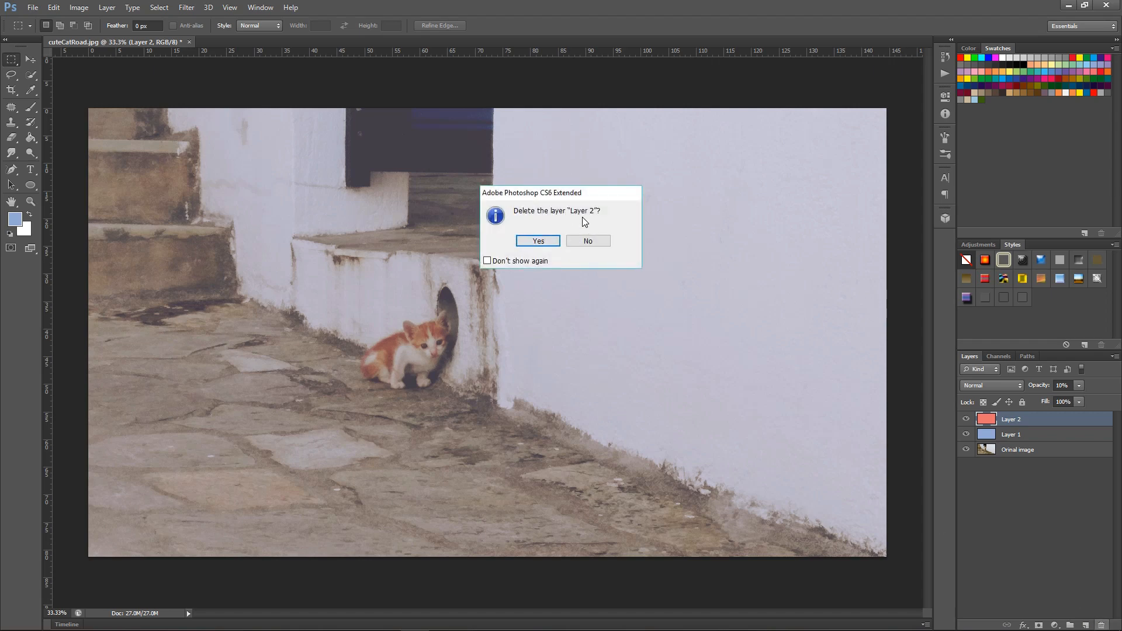
{"action": "left_click", "coordinate": [539, 245]}
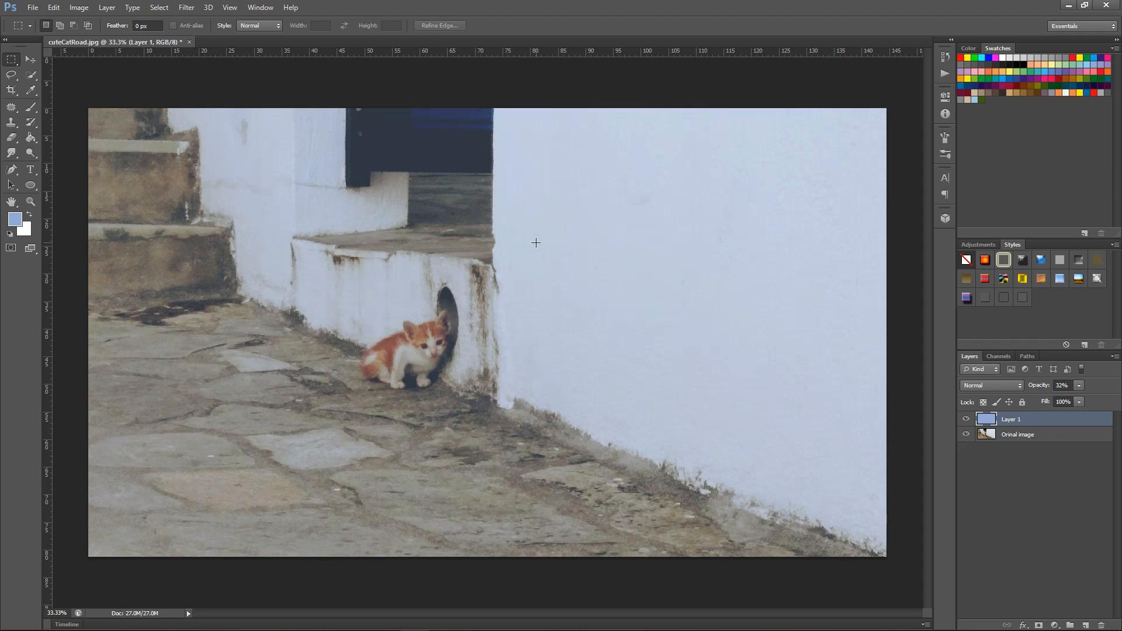